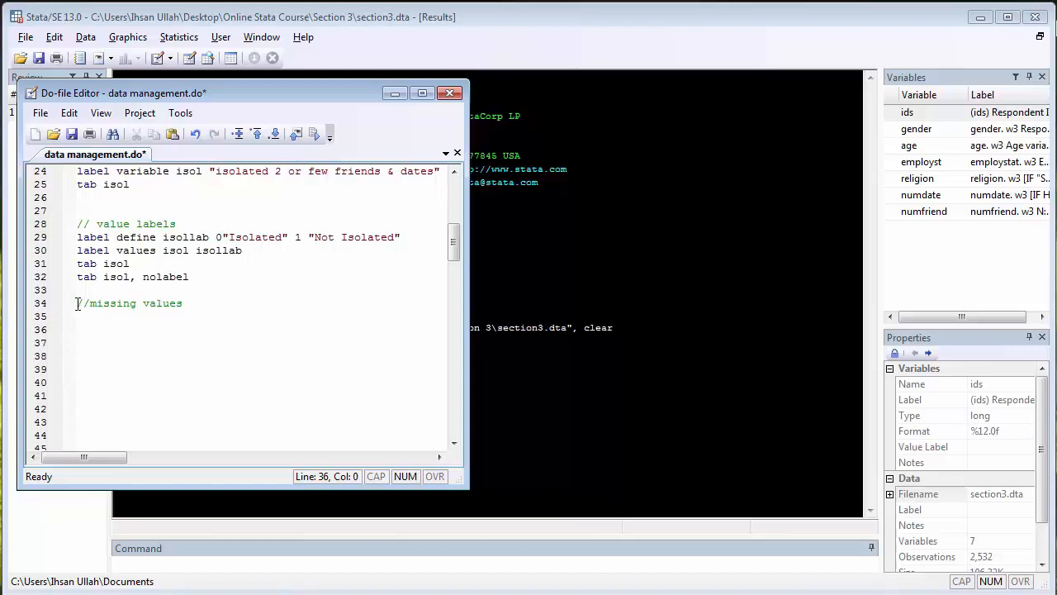
# Write the notes "missing code" and "27 for missing value" on separate lines below the missing values comment
pyautogui.moveTo(82, 303); pyautogui.dragTo(222, 309)
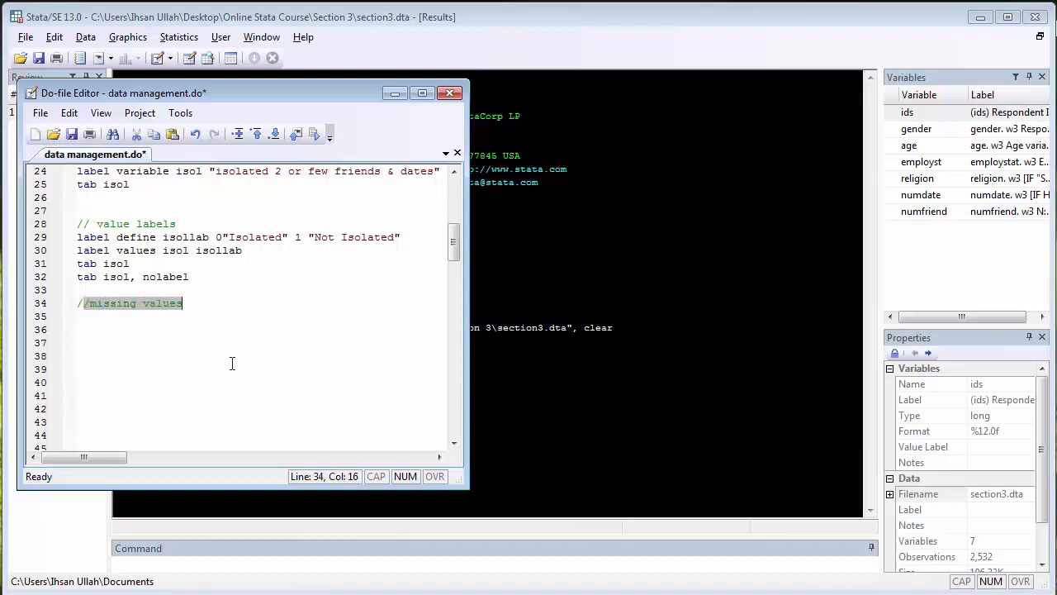
pyautogui.click(193, 317)
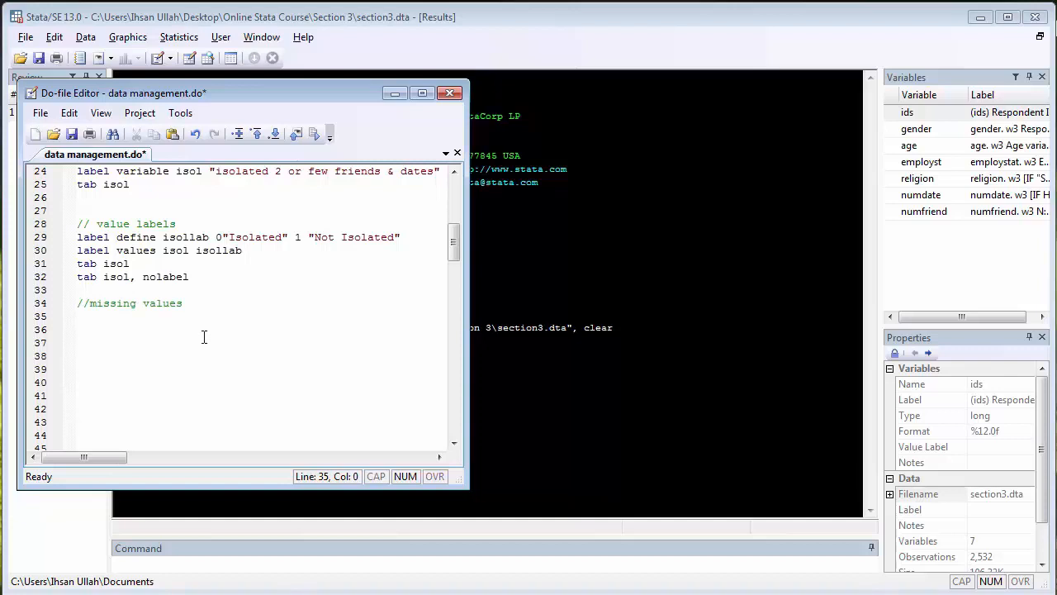
pyautogui.press('Return')
pyautogui.write('missing code')
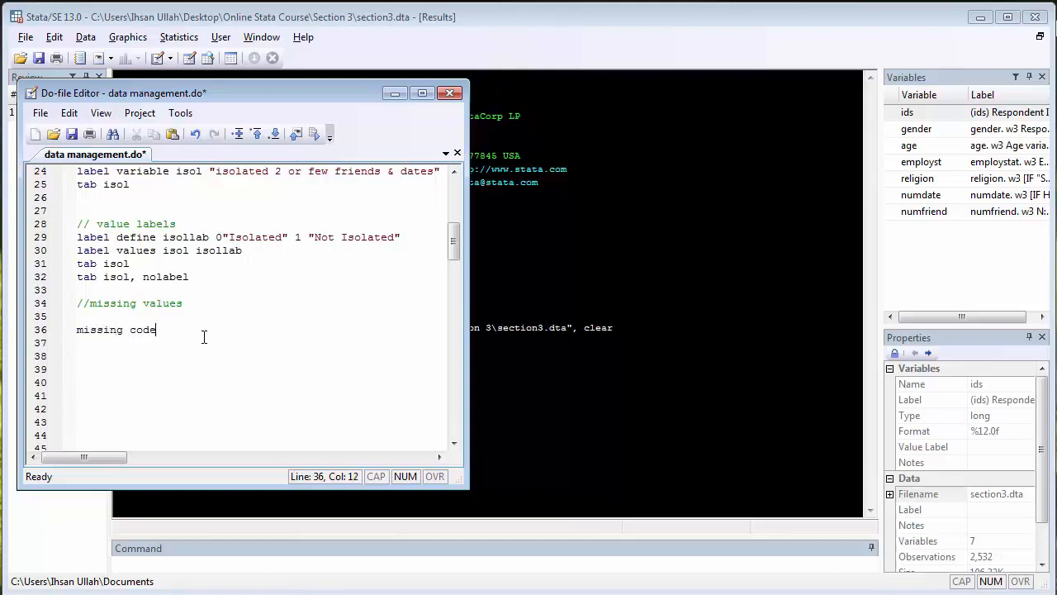
pyautogui.press('Return')
pyautogui.write('2')
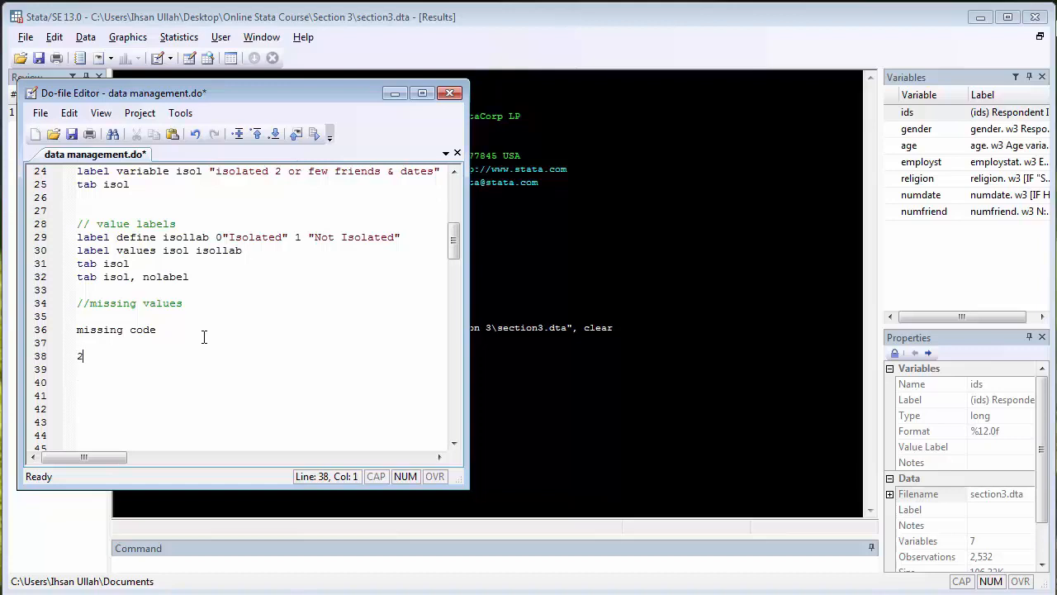
pyautogui.write('7 for missing value')
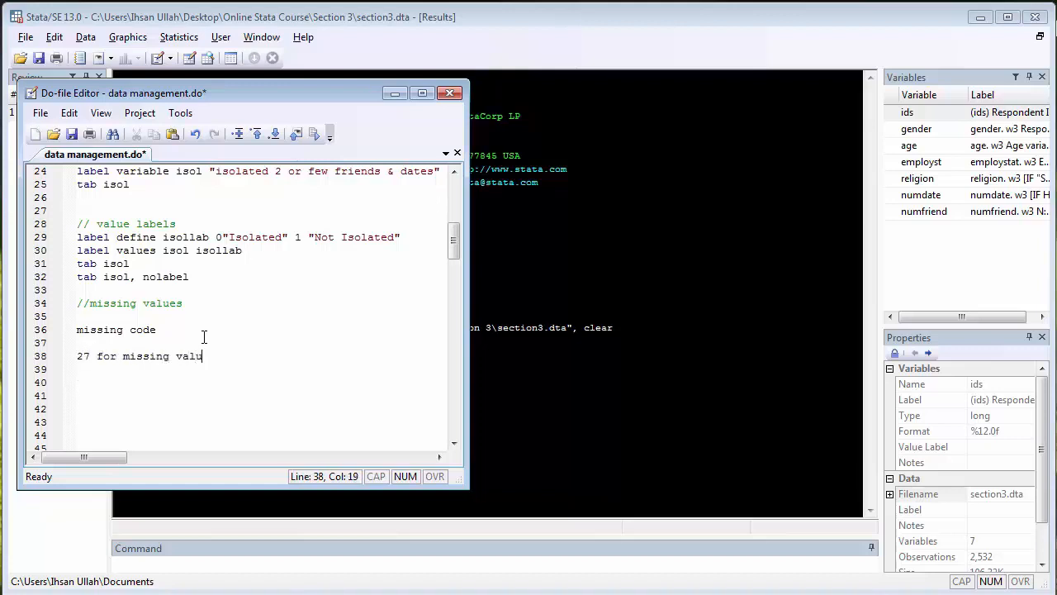
# Add the notes "dot for numeric" and "blank for string" on separate lines below the 27 missing value note
pyautogui.press('Return')
pyautogui.press('Return')
pyautogui.write('dot for ')
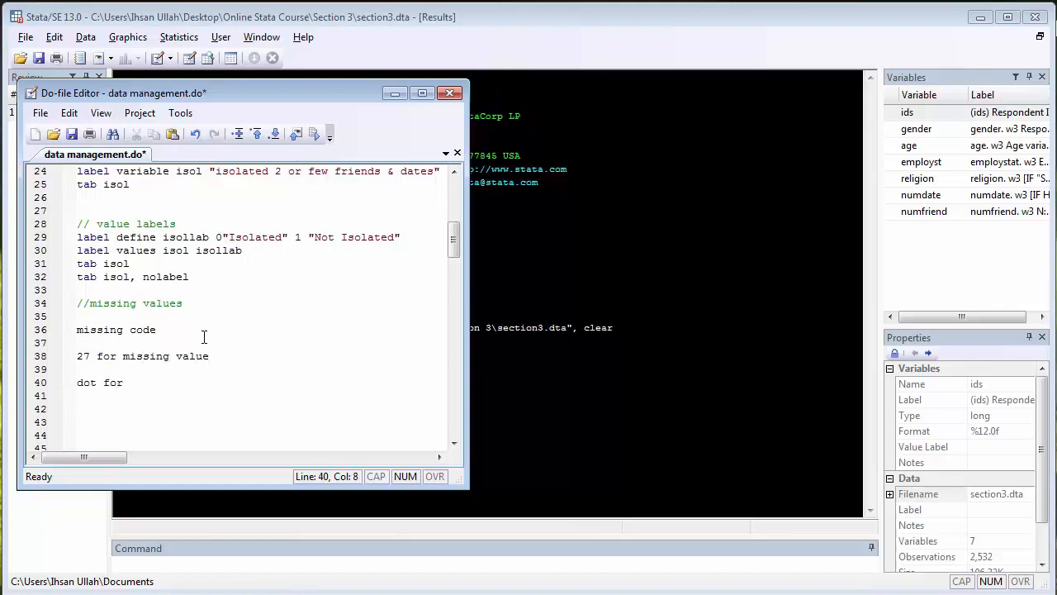
pyautogui.write('numeric')
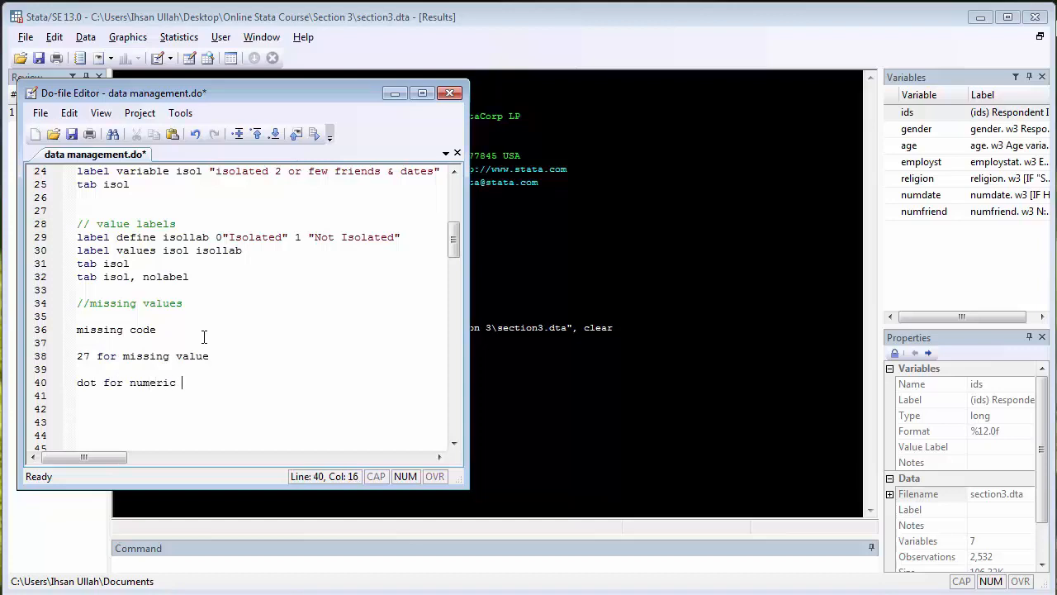
pyautogui.press('Return')
pyautogui.press('Return')
pyautogui.write('blank')
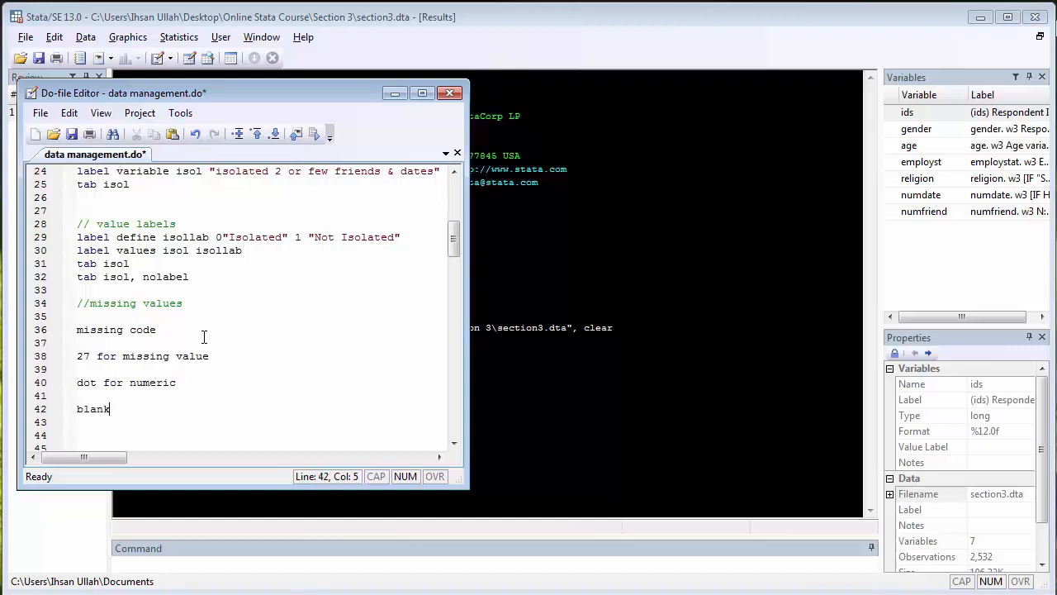
pyautogui.write(' for string')
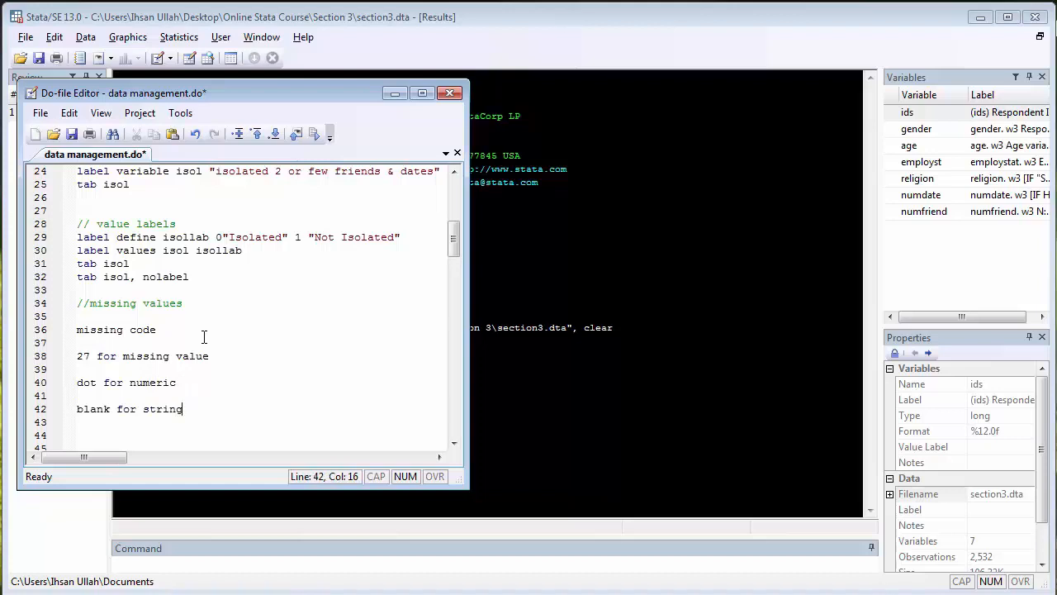
# Look up the numfriend variable and delete all the note lines below the missing values comment in the do-file
pyautogui.press('Up')
pyautogui.press('Up')
pyautogui.press('Up')
pyautogui.press('Up')
pyautogui.press('Up')
pyautogui.press('Home')
pyautogui.click(928, 217)
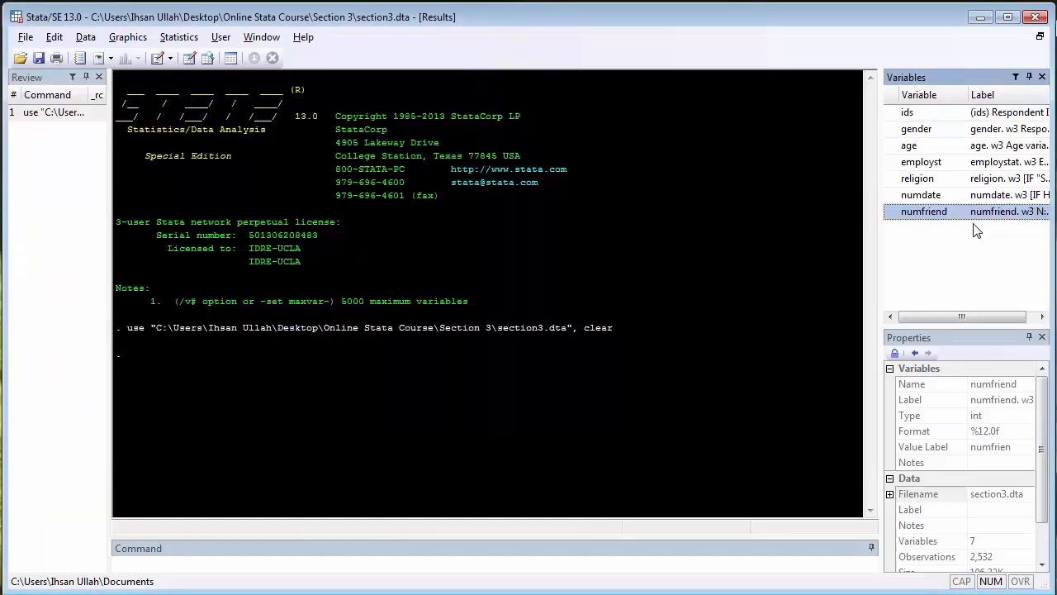
pyautogui.hotkey('alt', 'Tab')
pyautogui.hotkey('shift', 'Down')
pyautogui.hotkey('shift', 'Down')
pyautogui.hotkey('shift', 'Down')
pyautogui.hotkey('shift', 'Down')
pyautogui.hotkey('shift', 'Down')
pyautogui.hotkey('shift', 'Down')
pyautogui.hotkey('shift', 'Down')
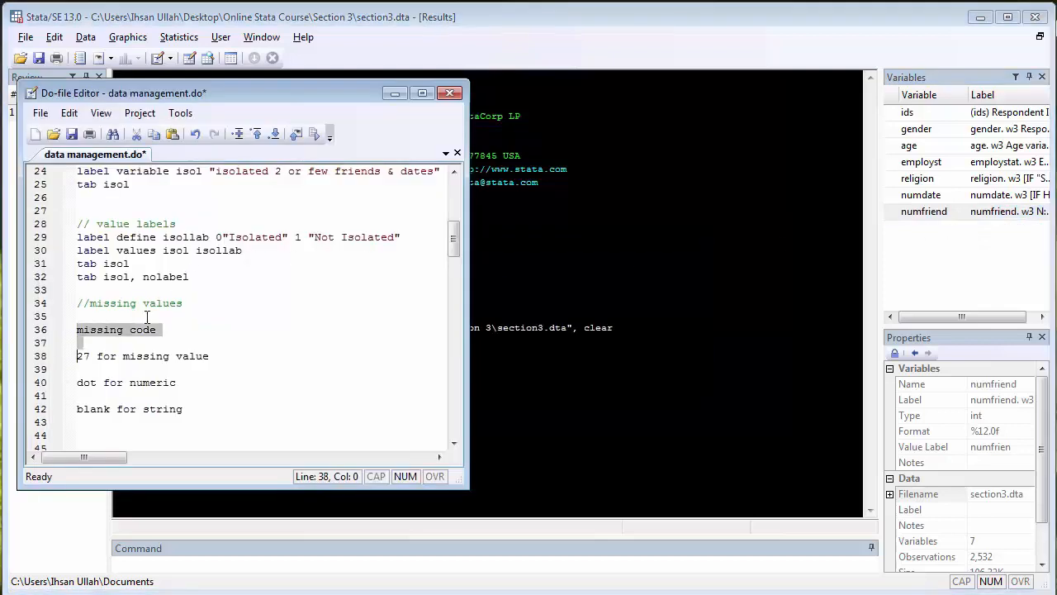
pyautogui.press('Delete')
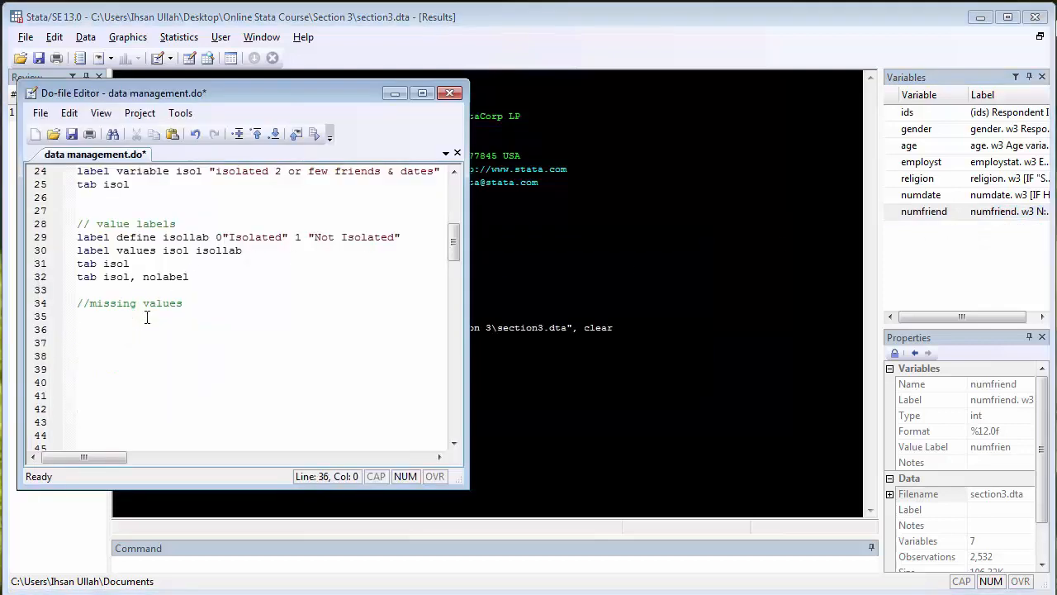
# Add the line "sum numfriend" below the missing values comment, run only it, and check the observations, mean, minimum and maximum
pyautogui.write('sum numfriend')
pyautogui.press('Home')
pyautogui.hotkey('shift', 'Down')
pyautogui.hotkey('shift', 'Left')
pyautogui.hotkey('ctrl', 'd')
pyautogui.hotkey('alt', 'Tab')
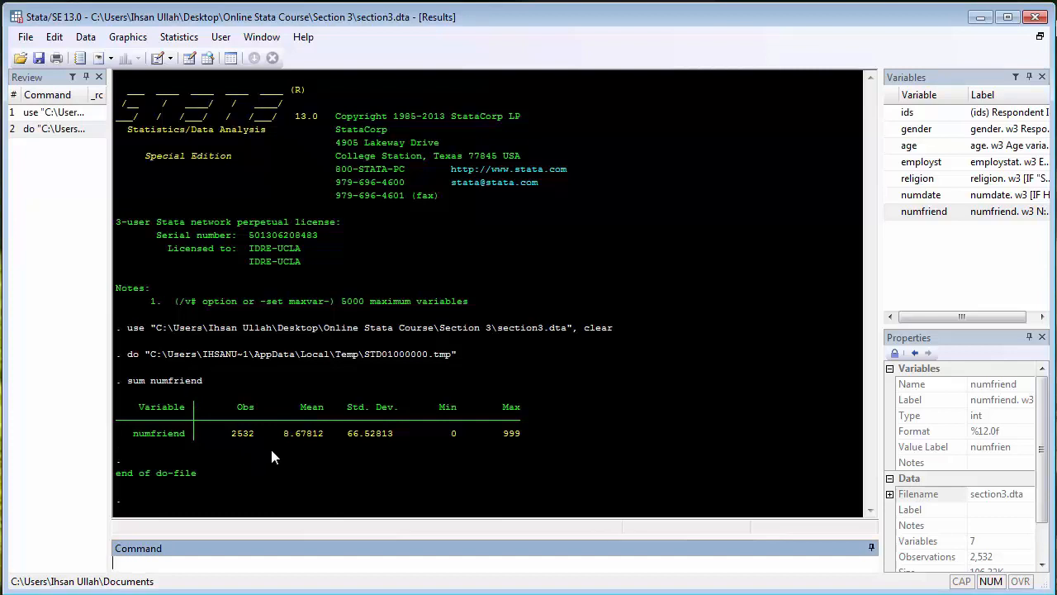
pyautogui.moveTo(224, 431); pyautogui.dragTo(261, 442)
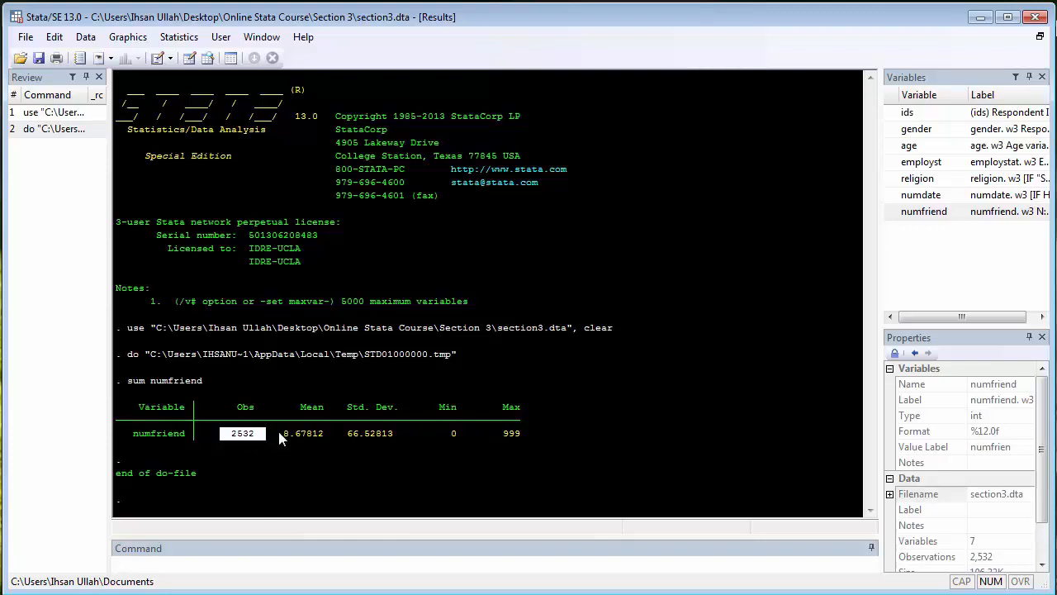
pyautogui.moveTo(280, 431); pyautogui.dragTo(327, 442)
pyautogui.moveTo(441, 438); pyautogui.dragTo(455, 438)
pyautogui.moveTo(501, 433); pyautogui.dragTo(525, 431)
# Add the line "tab numfriend" below the sum command in the do-file and run only that line
pyautogui.hotkey('alt', 'Tab')
pyautogui.click(200, 330)
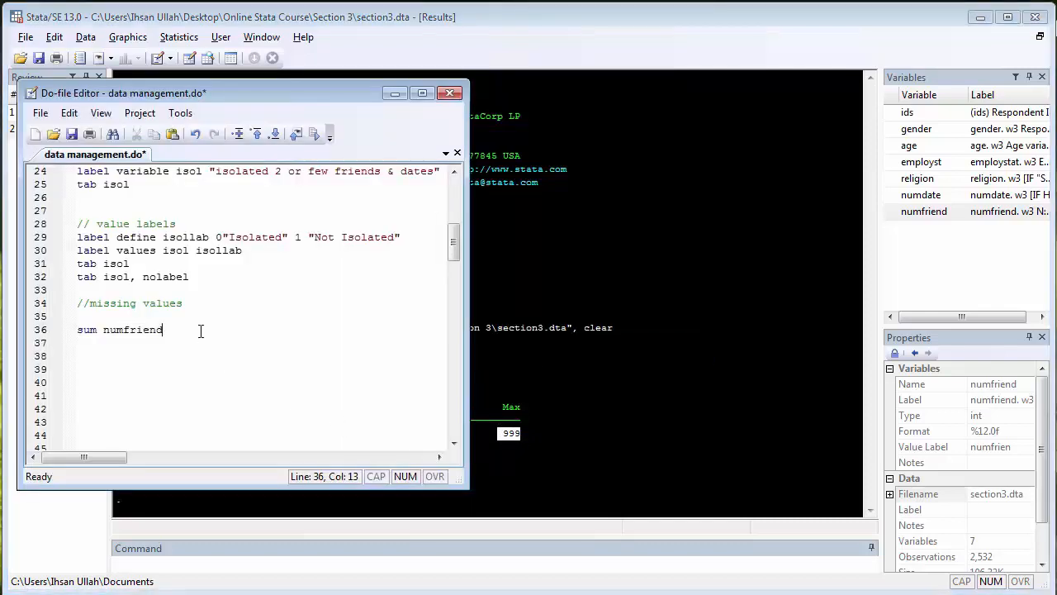
pyautogui.press('Return')
pyautogui.press('Return')
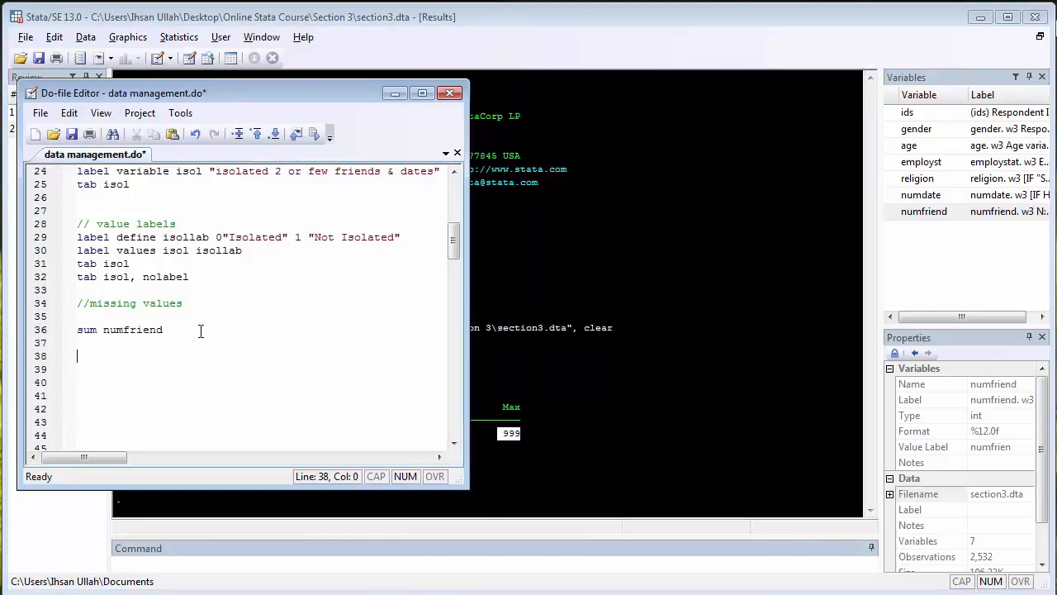
pyautogui.write('tab numfriend')
pyautogui.press('Home')
pyautogui.hotkey('shift', 'Down')
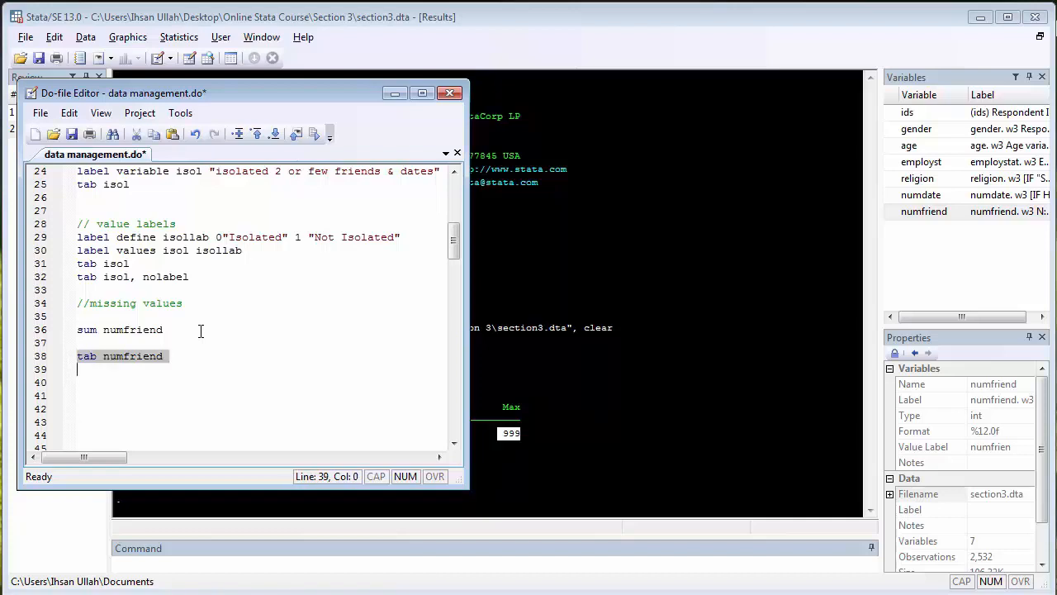
pyautogui.hotkey('shift', 'Left')
pyautogui.hotkey('ctrl', 'd')
pyautogui.hotkey('alt', 'Tab')
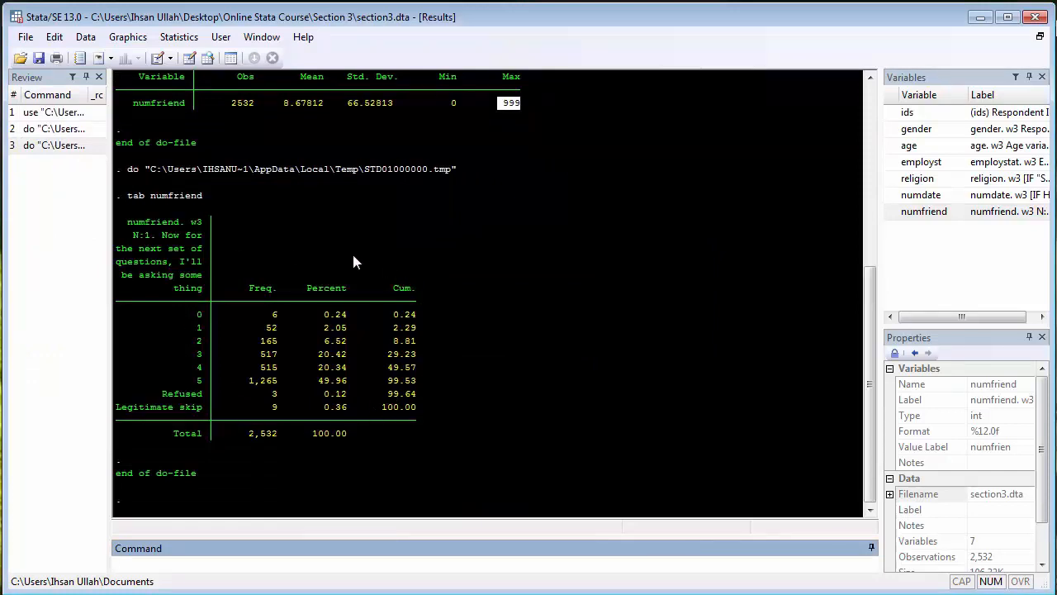
# Examine the numfriend frequency table, especially the 0, 4, Refused and Legitimate skip categories, and compare it with the summary statistics
pyautogui.moveTo(259, 313); pyautogui.dragTo(280, 315)
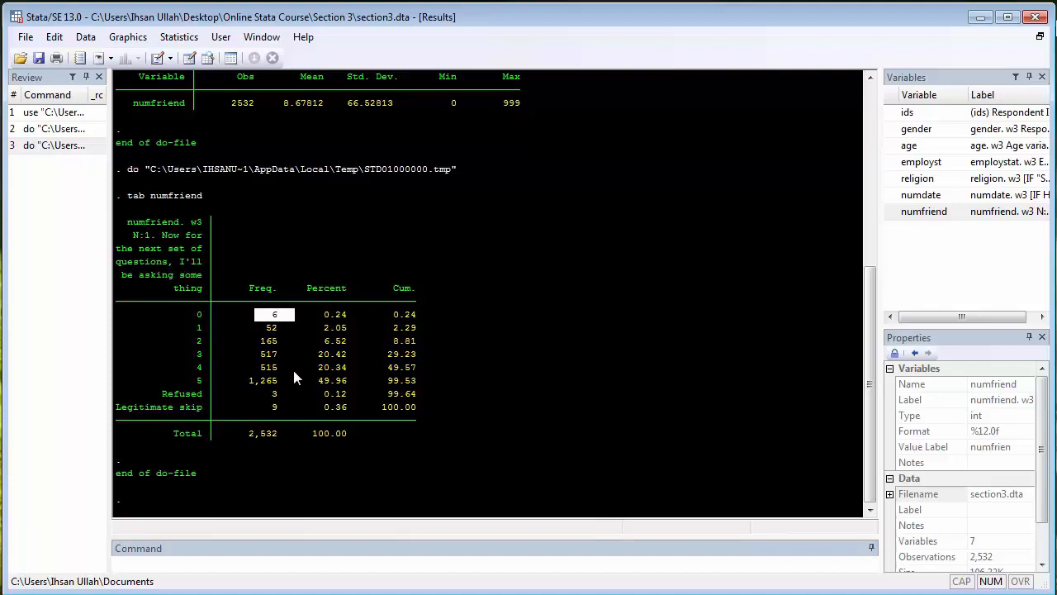
pyautogui.moveTo(179, 315); pyautogui.dragTo(212, 315)
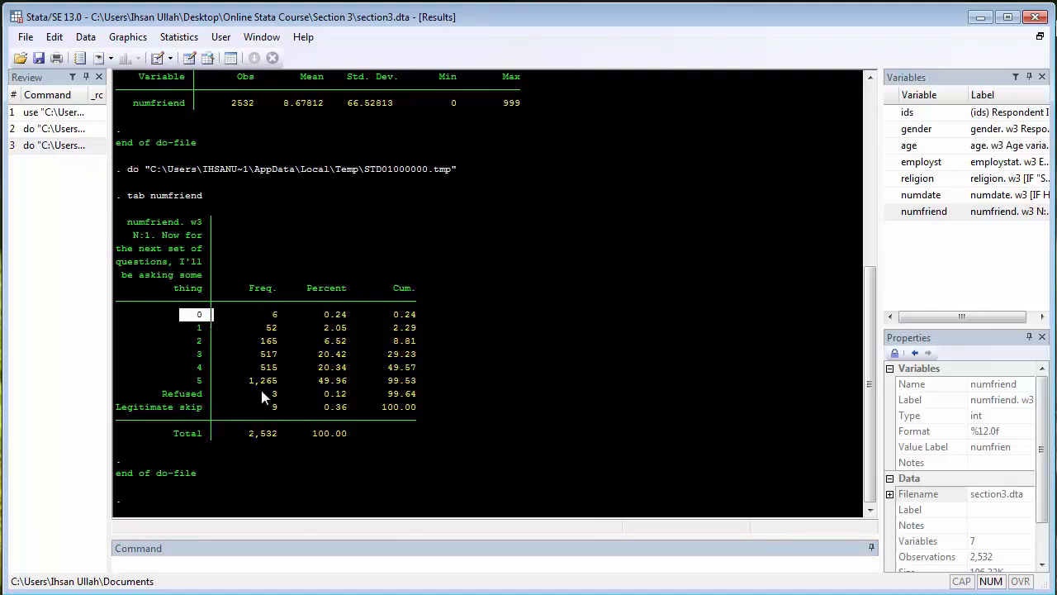
pyautogui.moveTo(249, 367); pyautogui.dragTo(303, 373)
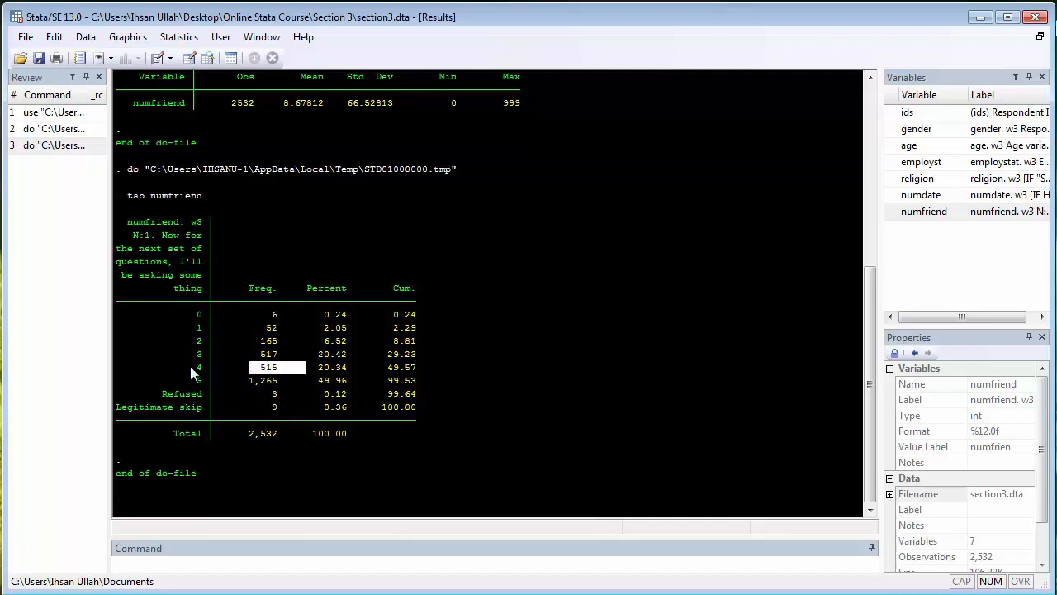
pyautogui.moveTo(190, 366); pyautogui.dragTo(212, 374)
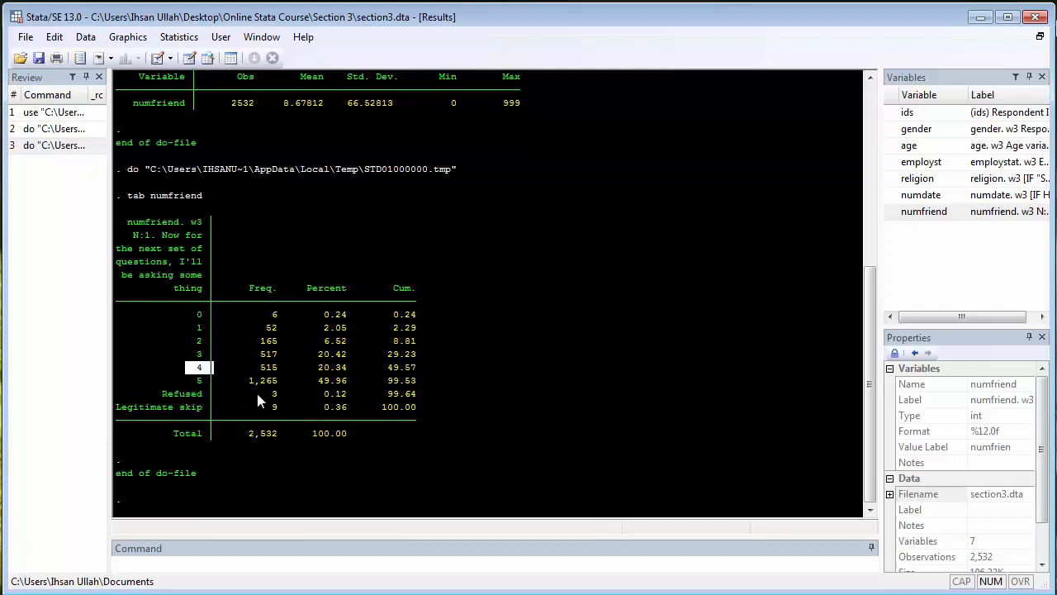
pyautogui.moveTo(256, 391); pyautogui.dragTo(284, 398)
pyautogui.click(162, 396)
pyautogui.moveTo(161, 394); pyautogui.dragTo(204, 399)
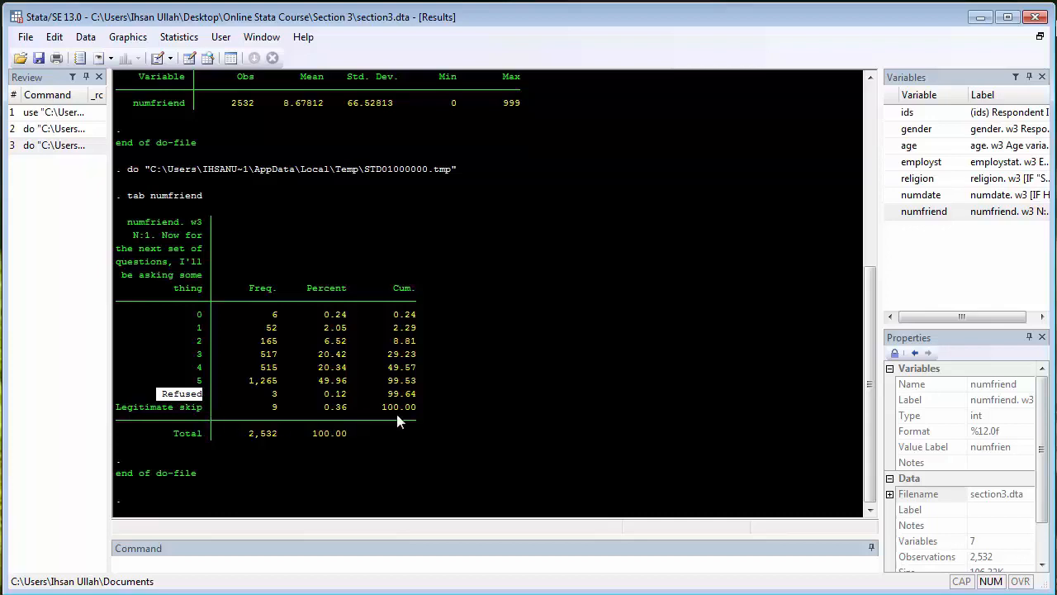
pyautogui.click(460, 422)
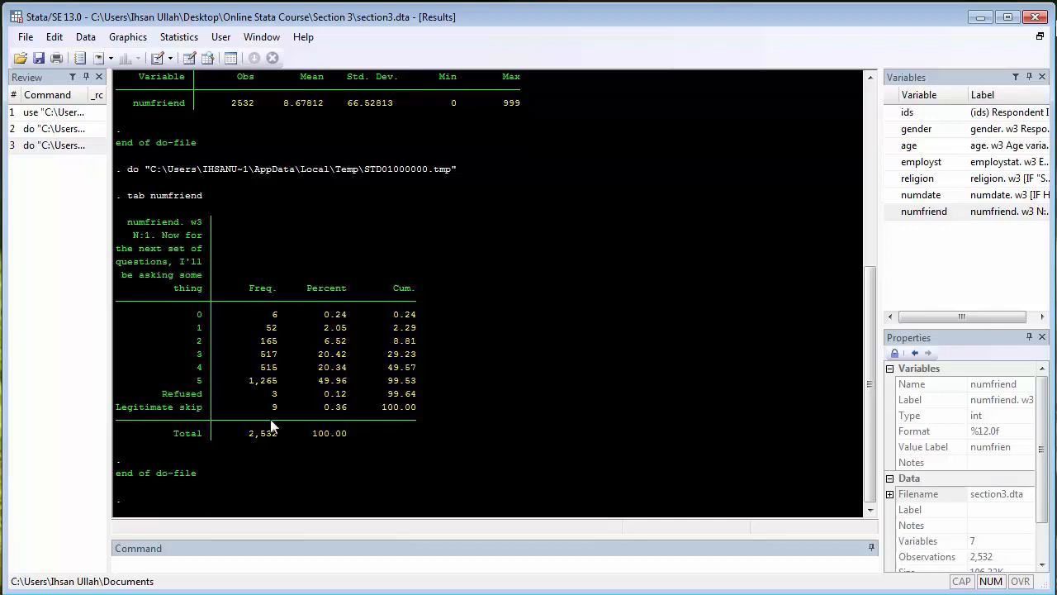
pyautogui.moveTo(275, 413); pyautogui.dragTo(285, 414)
pyautogui.scroll(1, 394, 422)
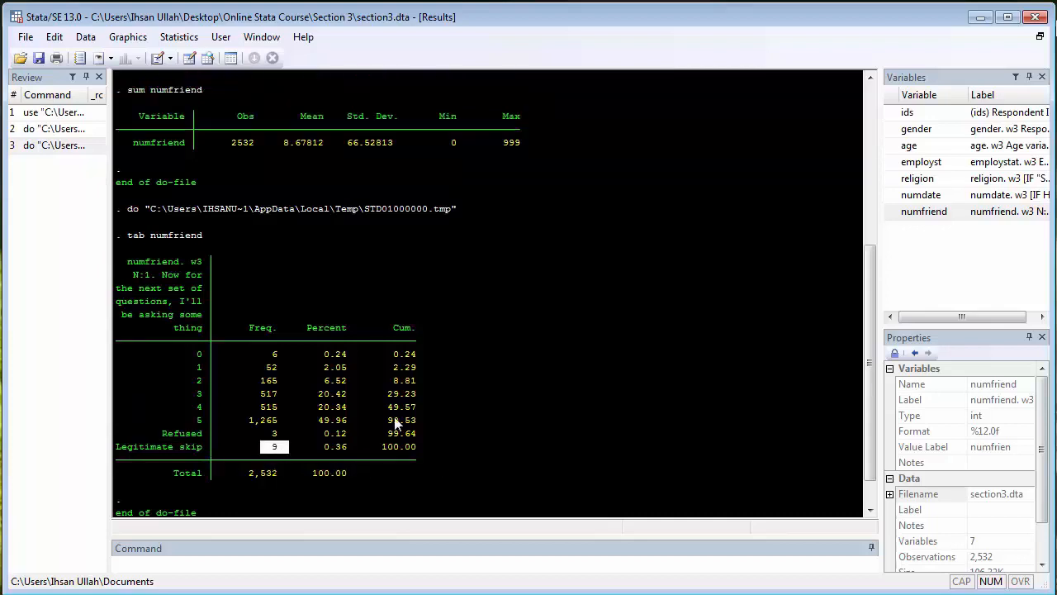
pyautogui.scroll(-1, 394, 422)
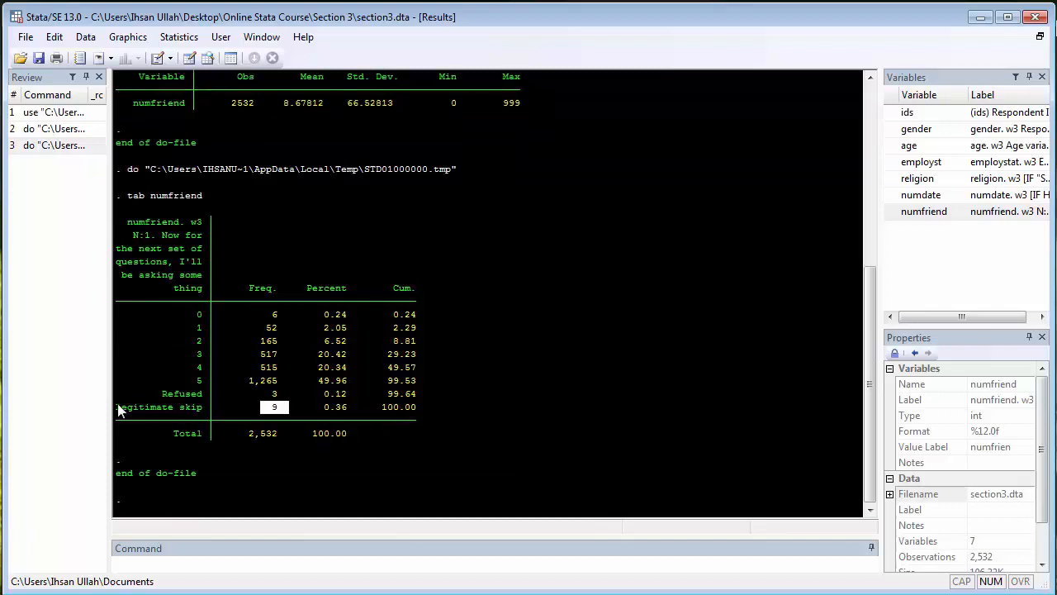
pyautogui.moveTo(116, 410); pyautogui.dragTo(200, 413)
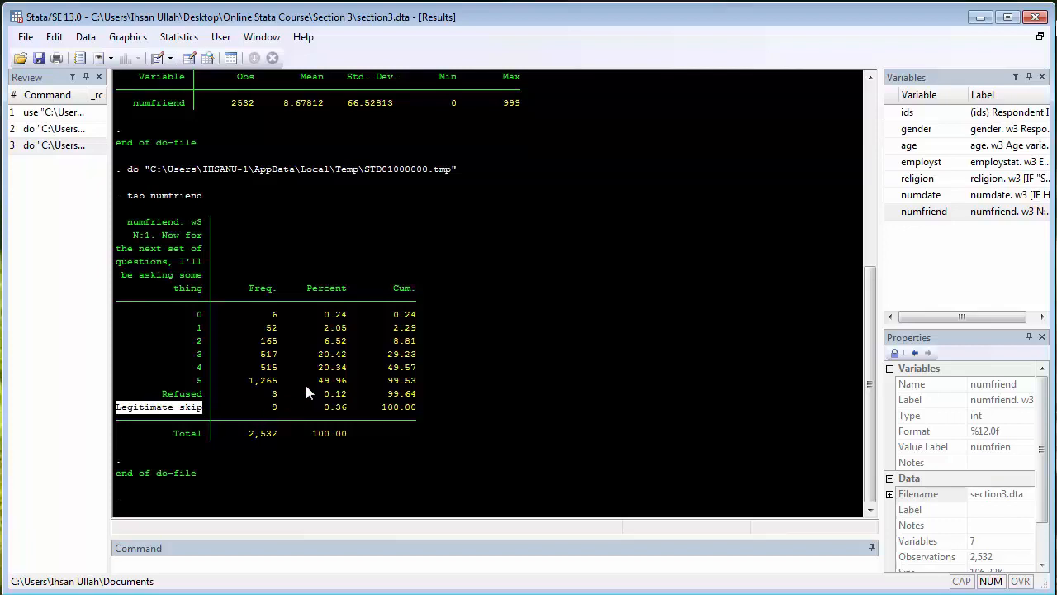
pyautogui.scroll(3, 306, 381)
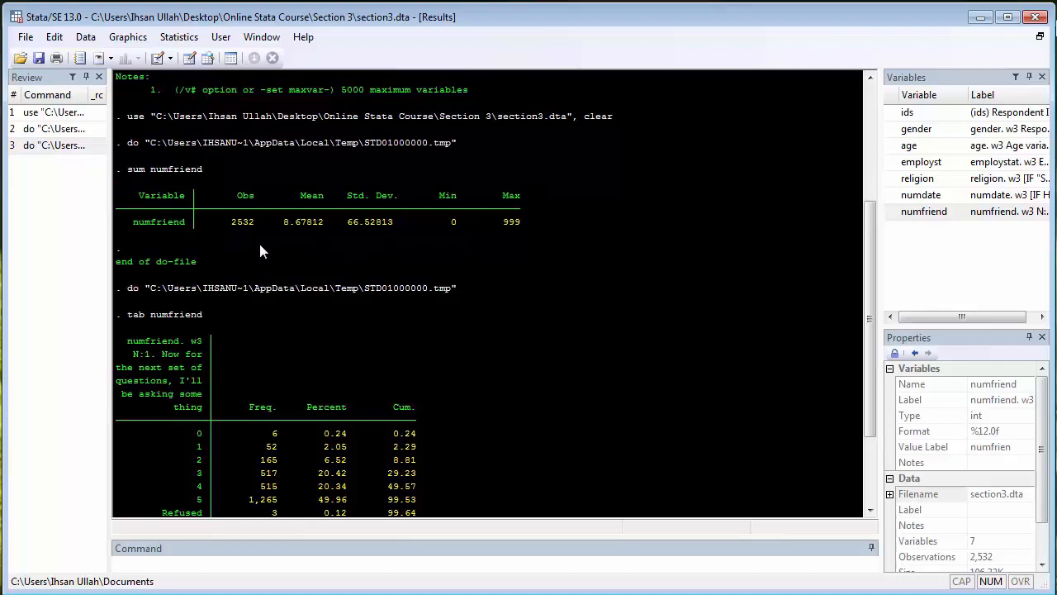
pyautogui.scroll(-3, 247, 248)
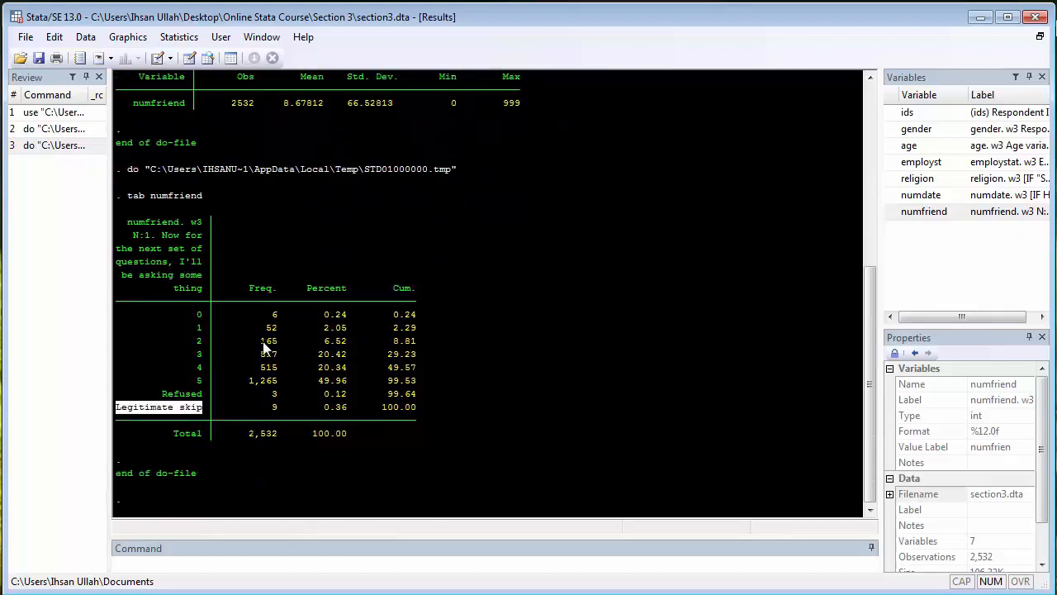
pyautogui.moveTo(267, 395); pyautogui.dragTo(293, 398)
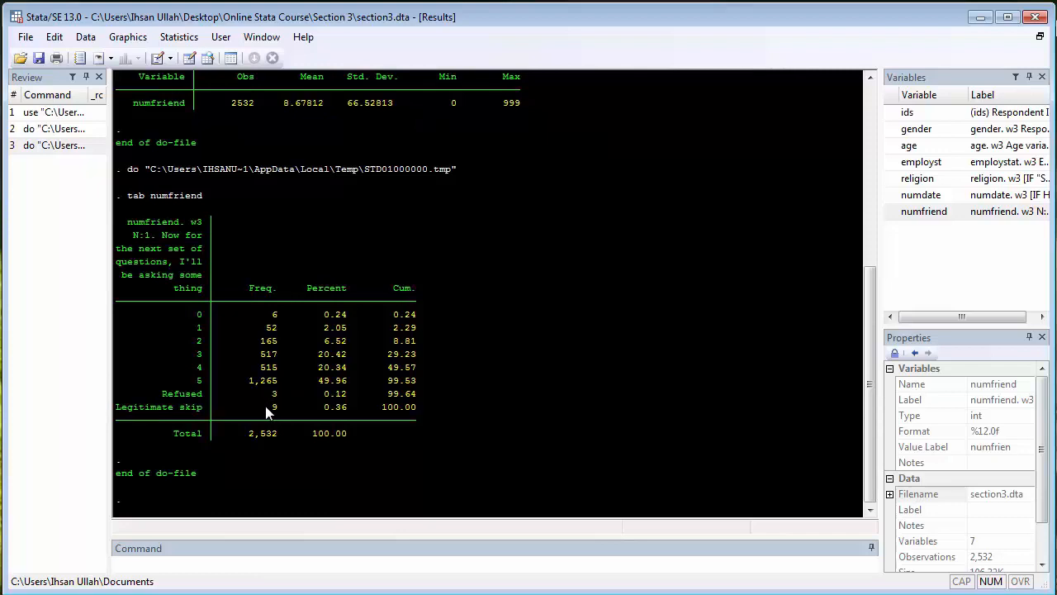
pyautogui.scroll(3, 468, 404)
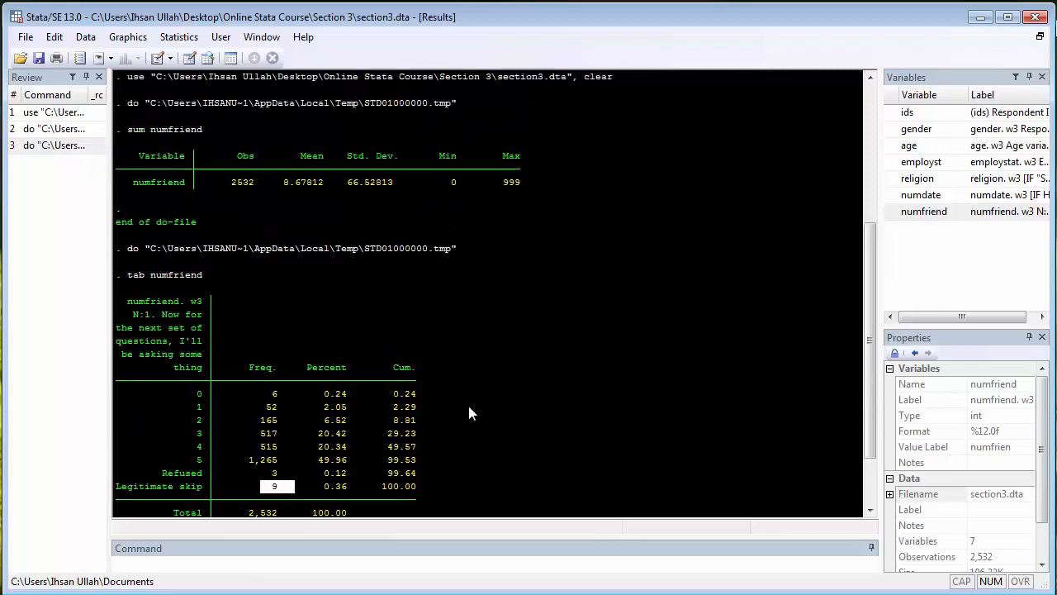
pyautogui.scroll(-3, 515, 325)
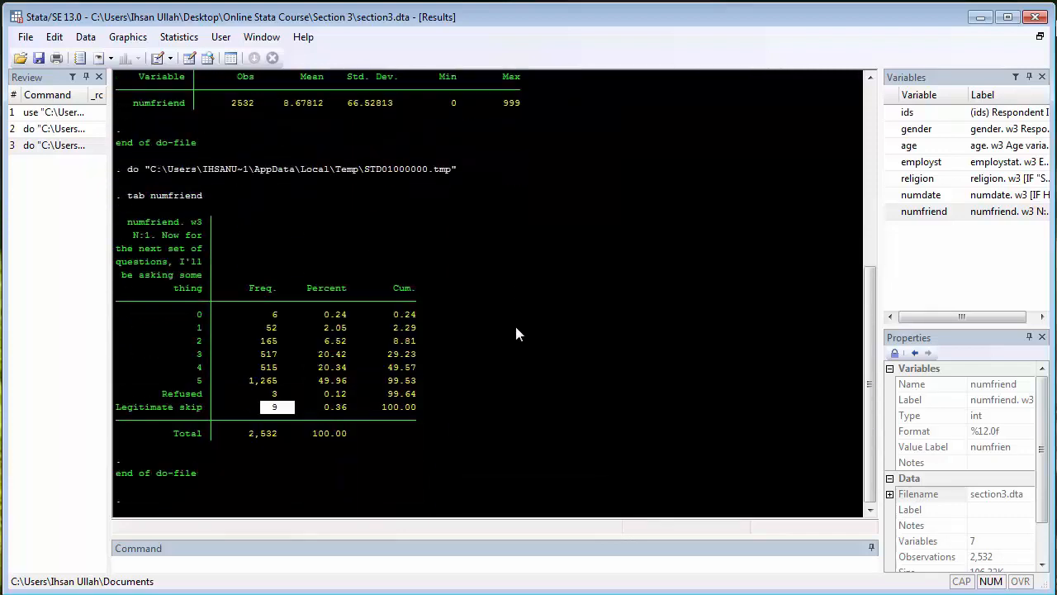
pyautogui.click(436, 394)
# Add the line "tab numfriend, nolabel" below the tab numfriend command in the do-file and run only that line
pyautogui.hotkey('alt', 'Tab')
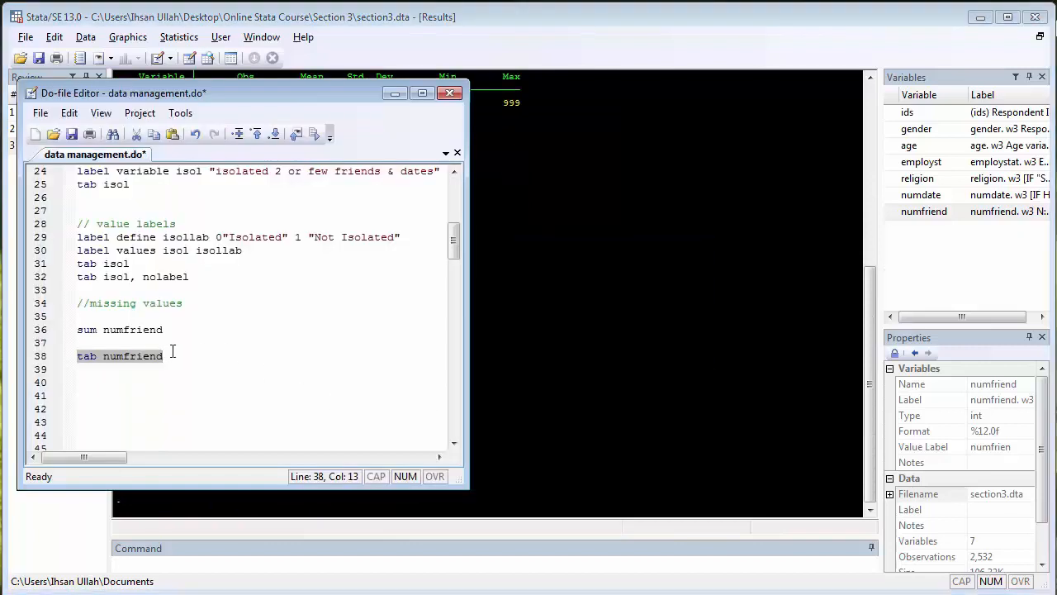
pyautogui.click(173, 351)
pyautogui.press('Down')
pyautogui.press('Return')
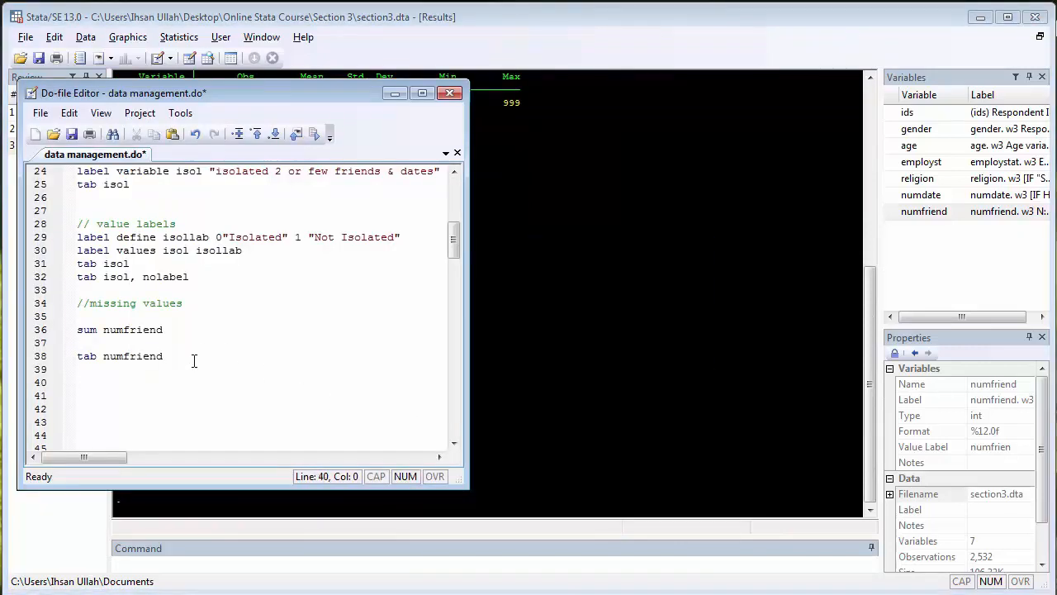
pyautogui.write('tab numfriend, ')
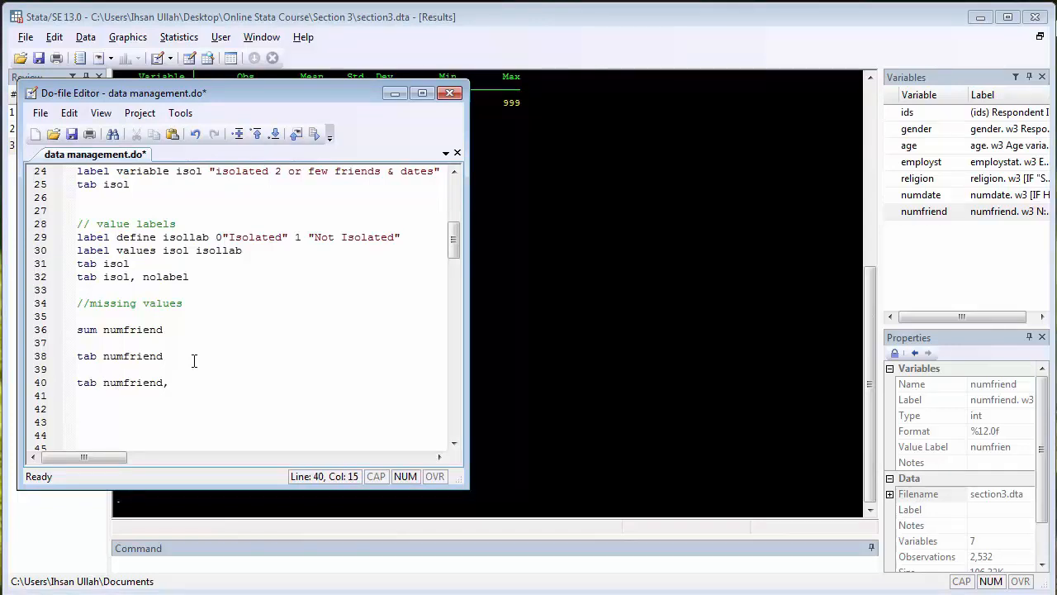
pyautogui.write('nolabel')
pyautogui.press('Home')
pyautogui.hotkey('shift', 'Down')
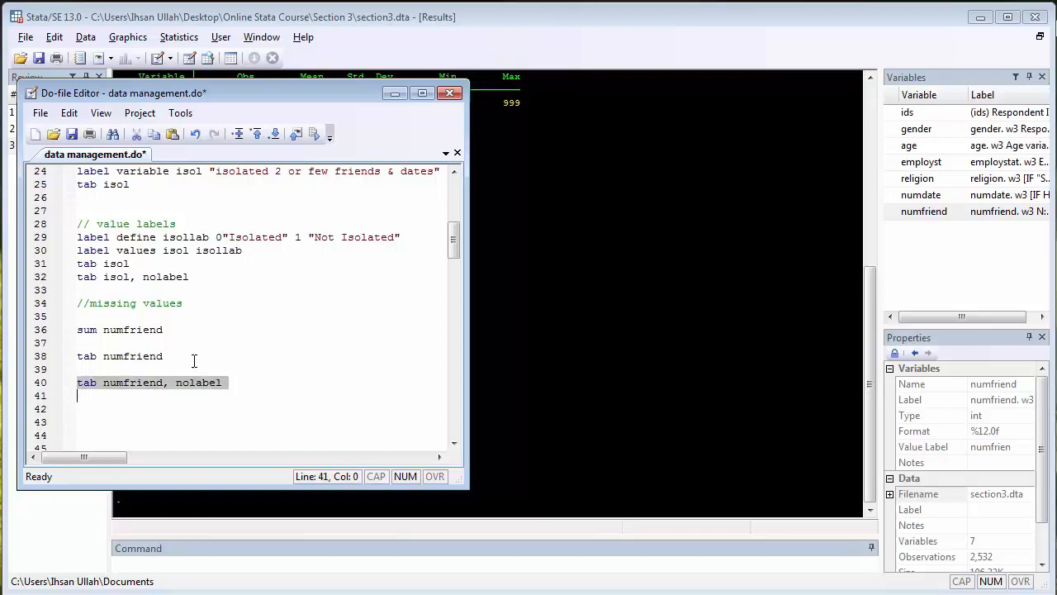
pyautogui.hotkey('shift', 'Left')
pyautogui.hotkey('ctrl', 'd')
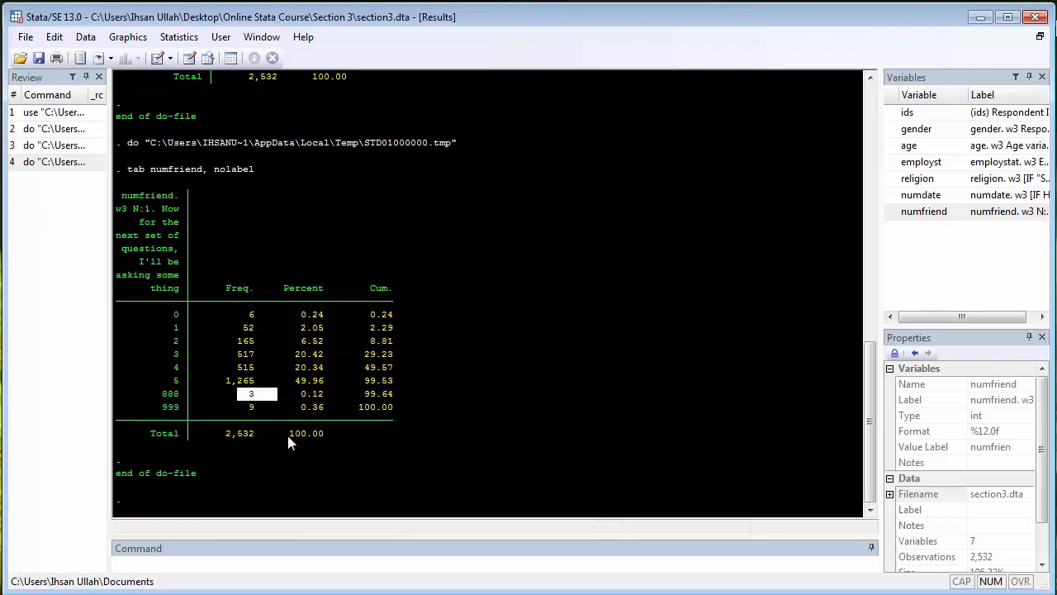
# Match the Refused category to its numeric code in the unlabelled numfriend table and review the mean in the summary statistics
pyautogui.scroll(2, 280, 400)
pyautogui.moveTo(155, 120); pyautogui.dragTo(216, 120)
pyautogui.scroll(-1, 295, 219)
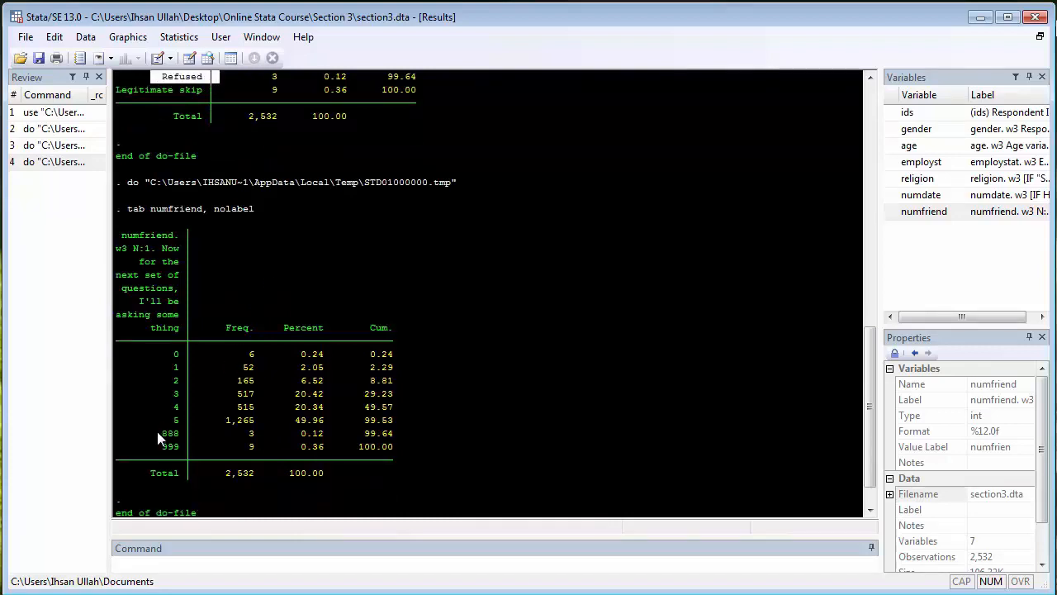
pyautogui.moveTo(157, 433); pyautogui.dragTo(189, 440)
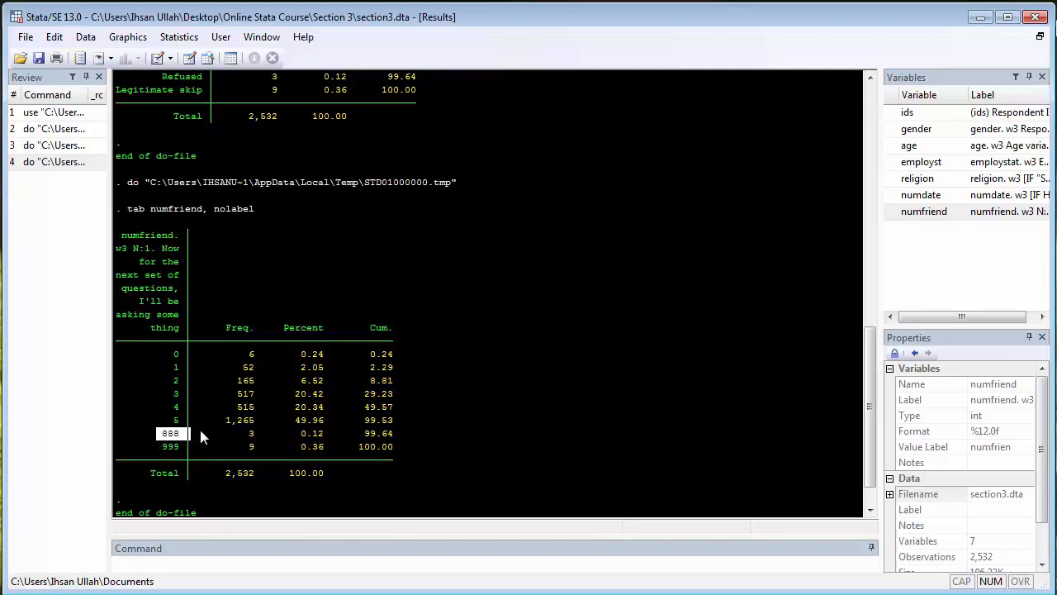
pyautogui.scroll(9, 229, 428)
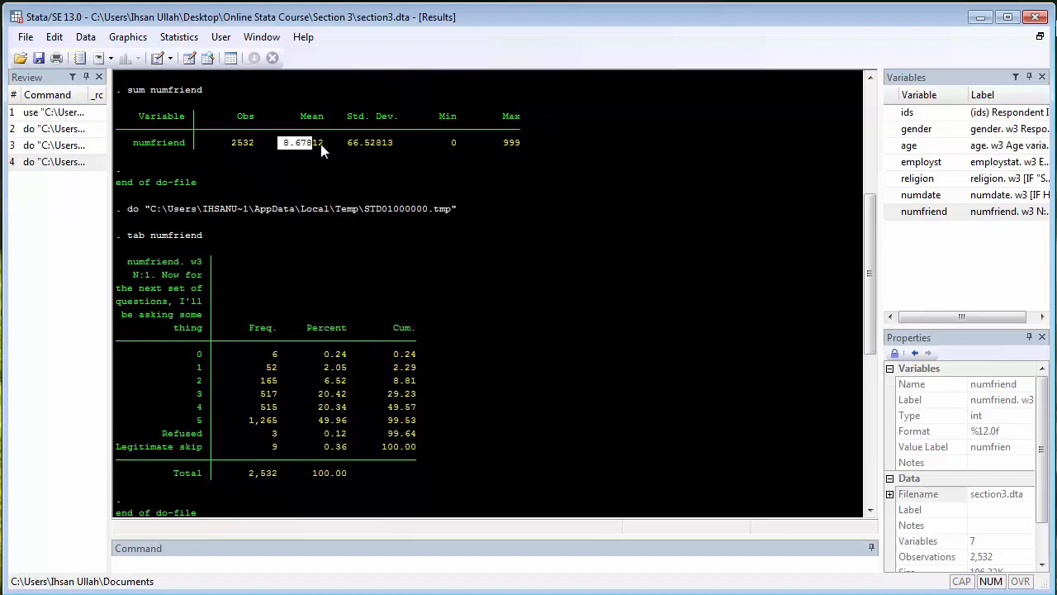
pyautogui.moveTo(321, 144); pyautogui.dragTo(330, 144)
pyautogui.click(468, 377)
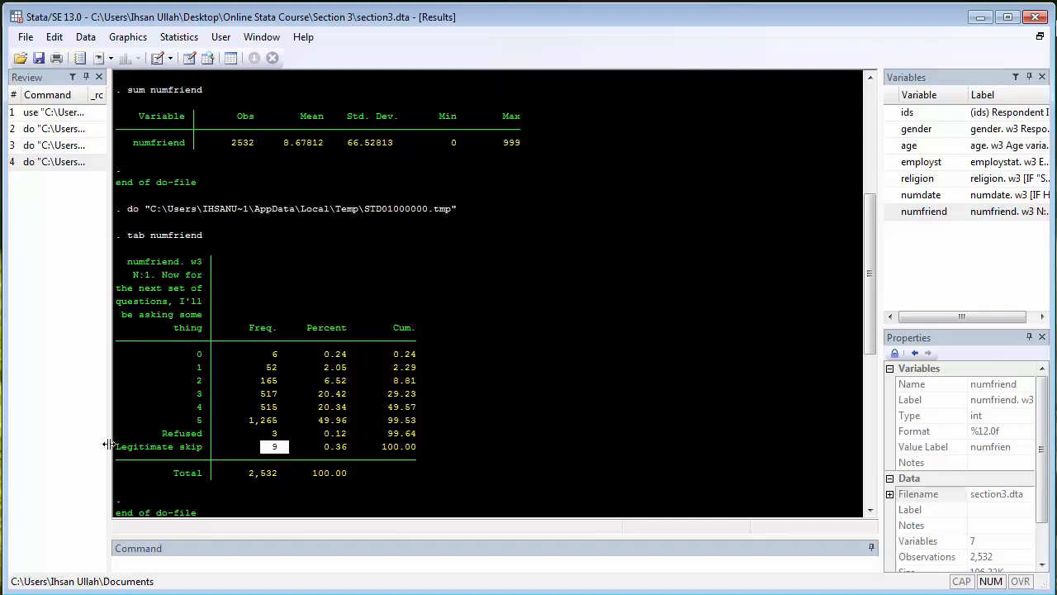
# Match the Legitimate skip category to its numeric code and frequency, and compare that code with the maximum in the numfriend summary
pyautogui.moveTo(118, 447); pyautogui.dragTo(202, 447)
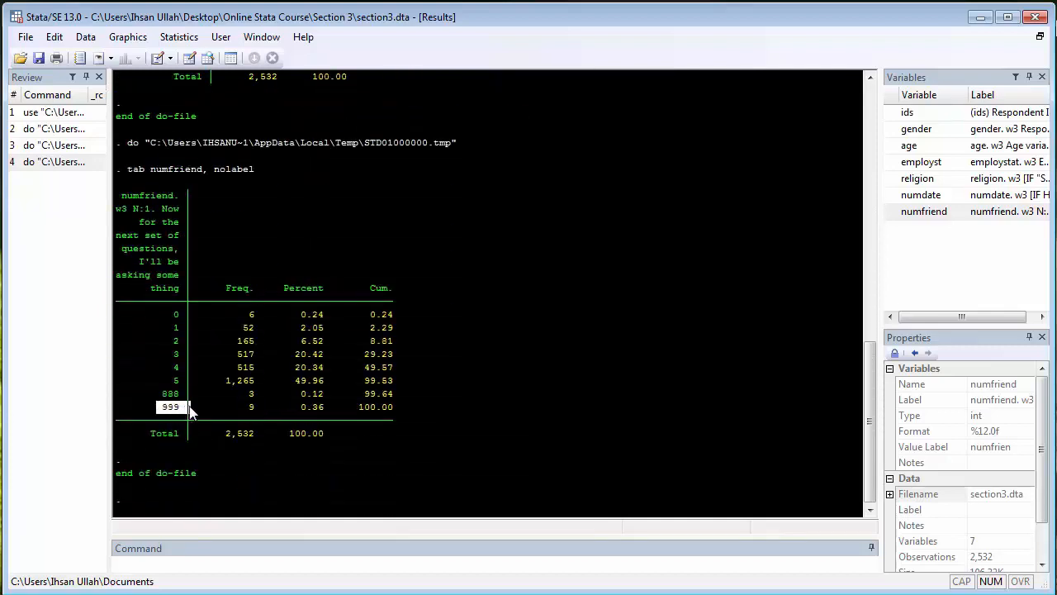
pyautogui.moveTo(238, 407); pyautogui.dragTo(267, 413)
pyautogui.moveTo(152, 406); pyautogui.dragTo(191, 409)
pyautogui.click(223, 410)
pyautogui.moveTo(236, 407); pyautogui.dragTo(266, 409)
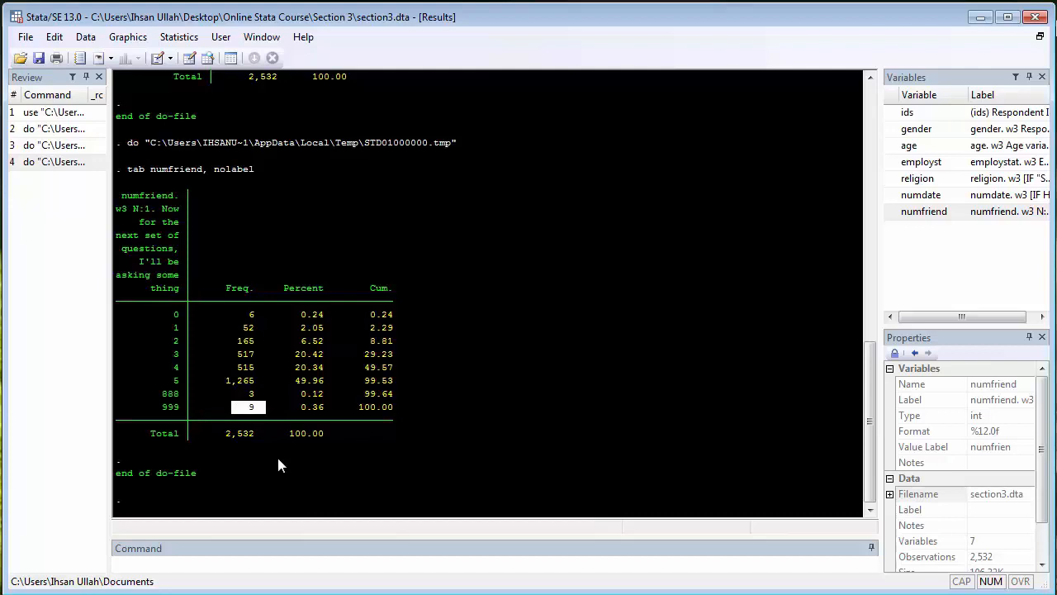
pyautogui.scroll(10, 277, 455)
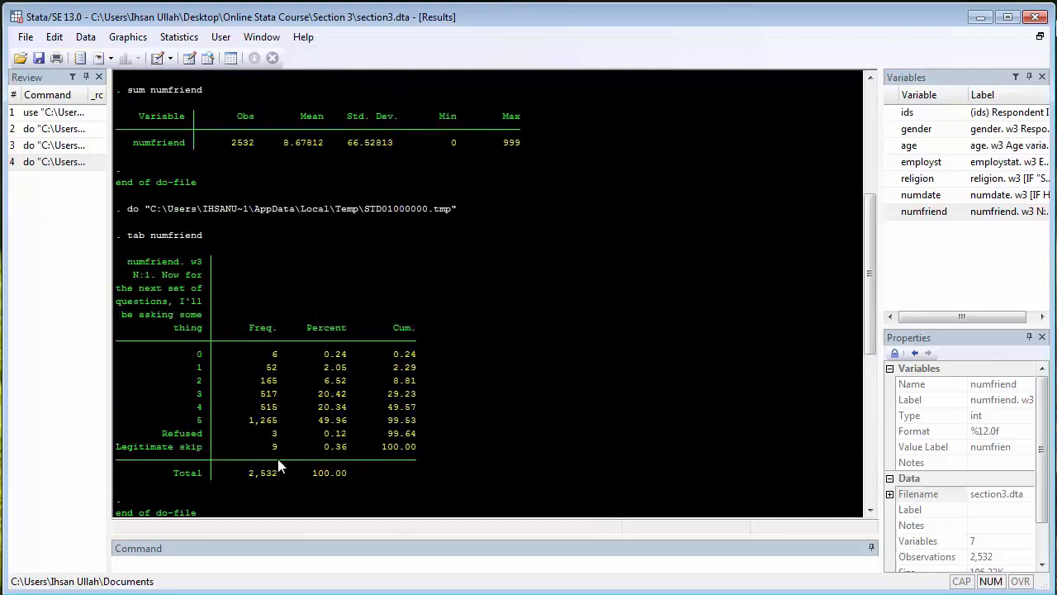
pyautogui.moveTo(492, 143); pyautogui.dragTo(512, 145)
pyautogui.scroll(-10, 492, 283)
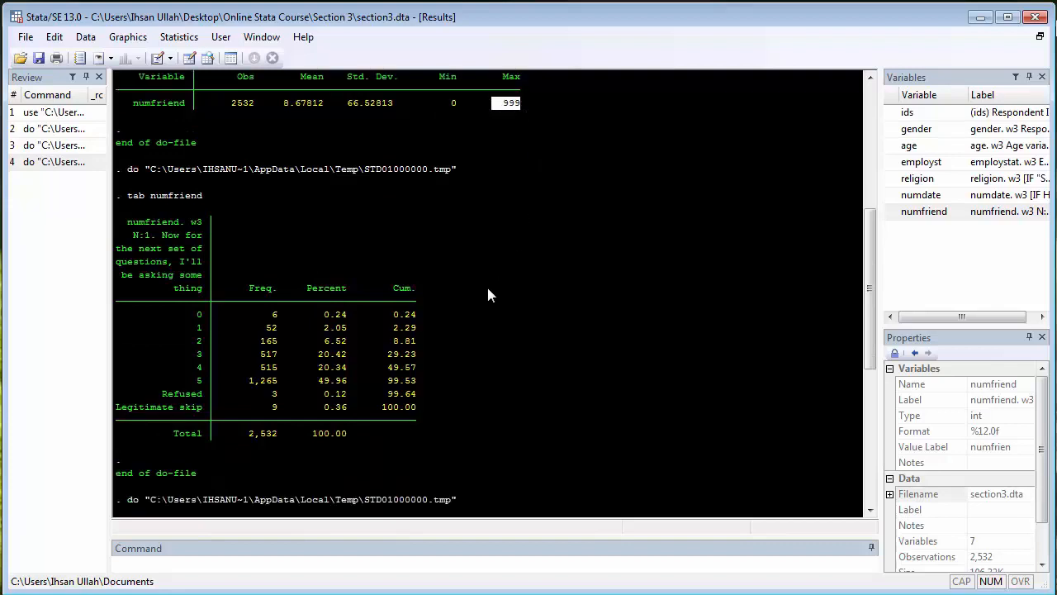
pyautogui.moveTo(146, 401); pyautogui.dragTo(204, 411)
pyautogui.click(460, 384)
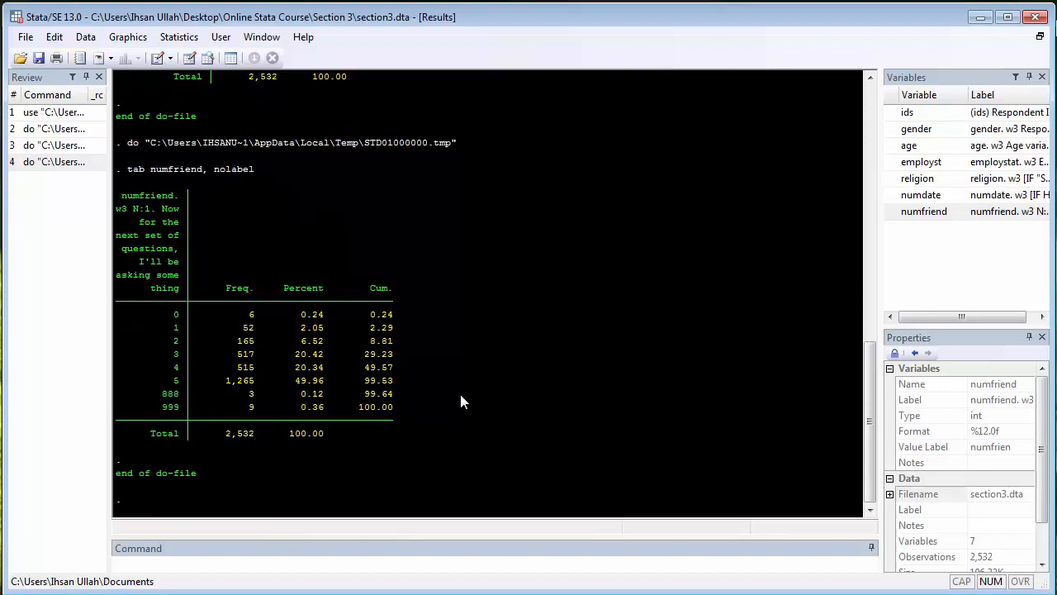
pyautogui.moveTo(234, 395); pyautogui.dragTo(265, 410)
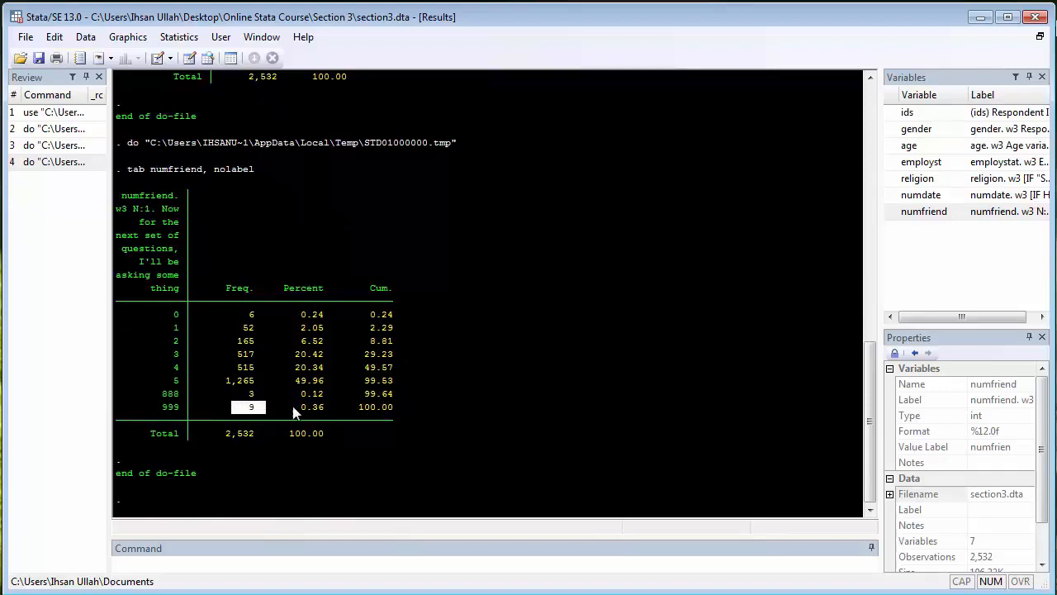
pyautogui.click(472, 423)
# Add the line "recode numfriend (888=.)(999=.)" below the nolabel tabulation in the do-file
pyautogui.hotkey('alt', 'Tab')
pyautogui.click(248, 385)
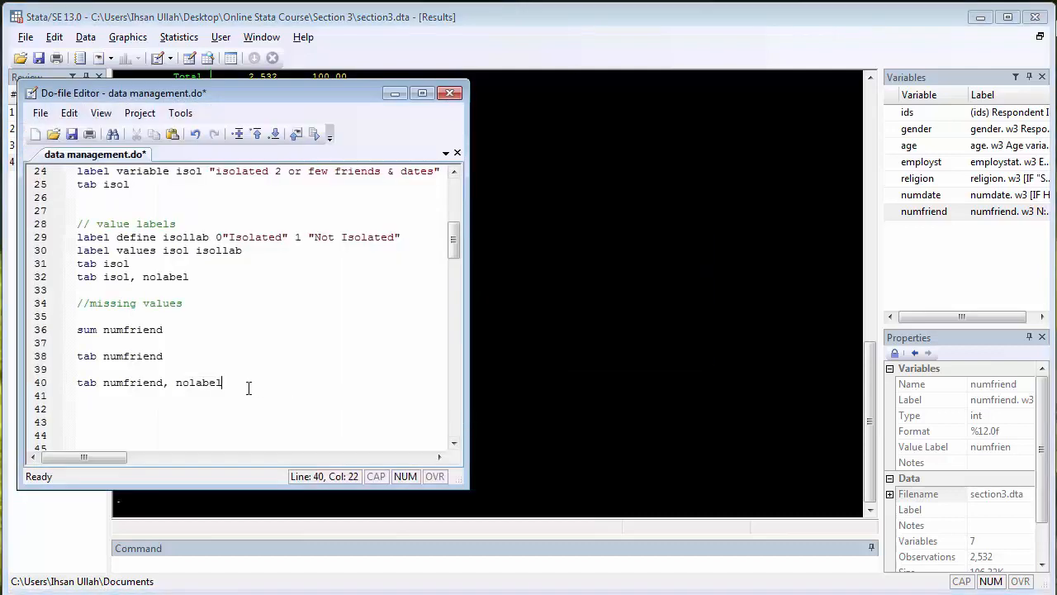
pyautogui.press('Return')
pyautogui.write('recode')
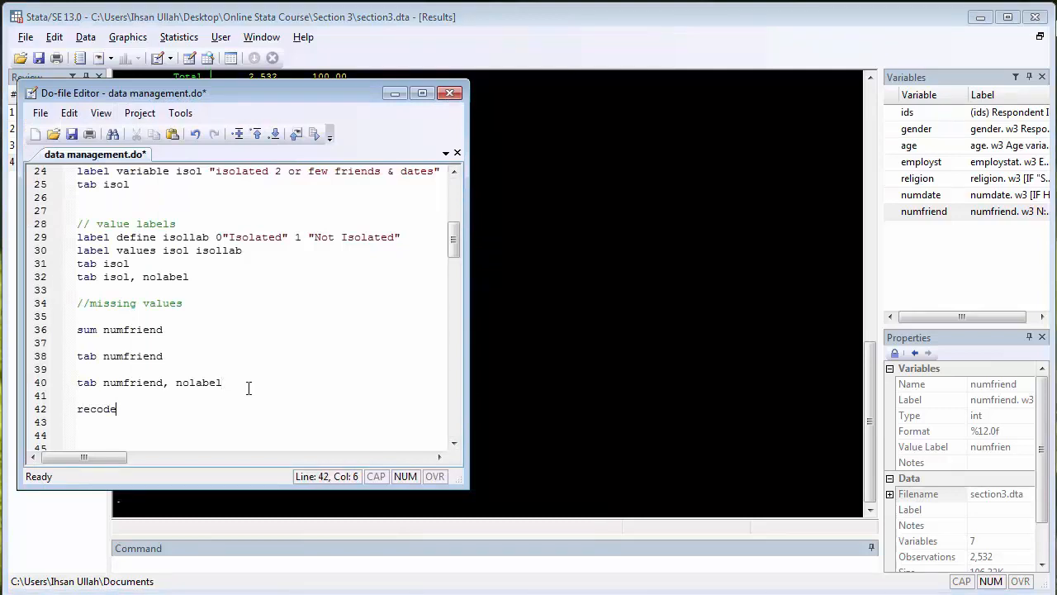
pyautogui.write(' numfriend')
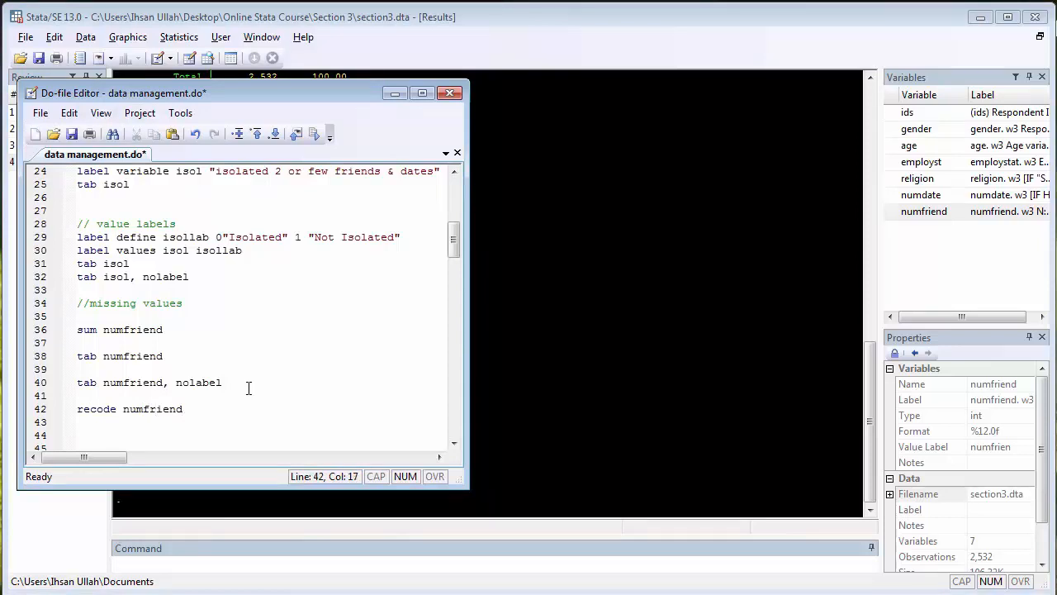
pyautogui.write(' ()')
pyautogui.write('888')
pyautogui.write('=')
pyautogui.write('.')
pyautogui.press('Right')
pyautogui.write('(888=.) (999=.')
# Run only the recode numfriend line and check the number of changes reported in the results
pyautogui.press('Home')
pyautogui.hotkey('shift', 'Right')
pyautogui.hotkey('shift', 'Right')
pyautogui.hotkey('shift', 'Right')
pyautogui.hotkey('shift', 'Right')
pyautogui.hotkey('shift', 'Right')
pyautogui.hotkey('shift', 'Right')
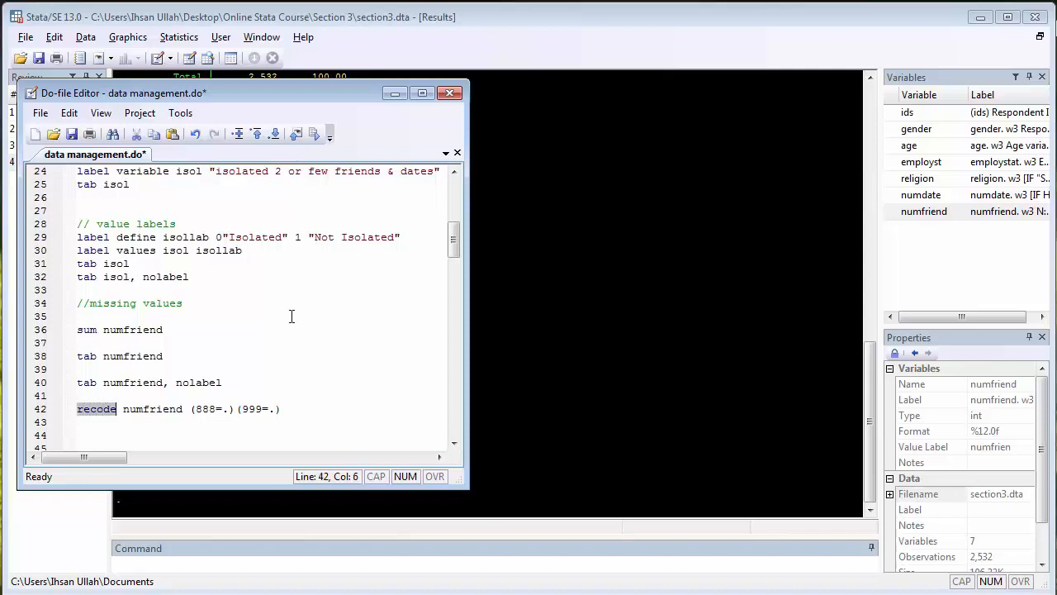
pyautogui.hotkey('shift', 'Right')
pyautogui.hotkey('shift', 'Right')
pyautogui.hotkey('shift', 'Right')
pyautogui.hotkey('shift', 'Right')
pyautogui.hotkey('shift', 'Right')
pyautogui.hotkey('shift', 'Right')
pyautogui.hotkey('shift', 'Right')
pyautogui.hotkey('shift', 'Right')
pyautogui.hotkey('shift', 'Right')
pyautogui.hotkey('shift', 'Right')
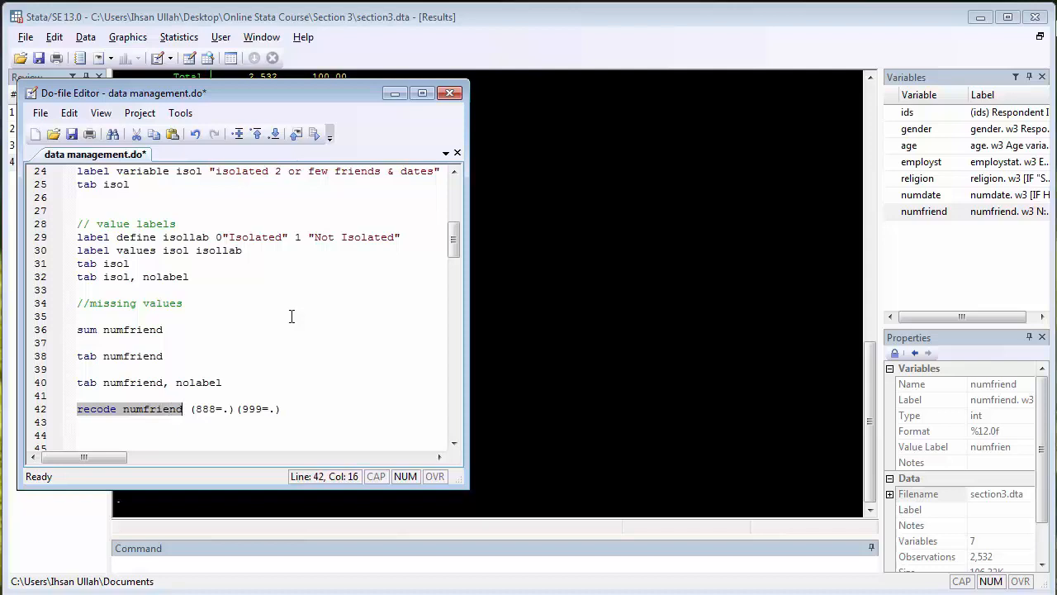
pyautogui.hotkey('shift', 'Right')
pyautogui.hotkey('shift', 'Right')
pyautogui.hotkey('shift', 'Right')
pyautogui.hotkey('shift', 'Right')
pyautogui.hotkey('shift', 'Right')
pyautogui.hotkey('shift', 'Right')
pyautogui.hotkey('shift', 'Right')
pyautogui.hotkey('shift', 'Right')
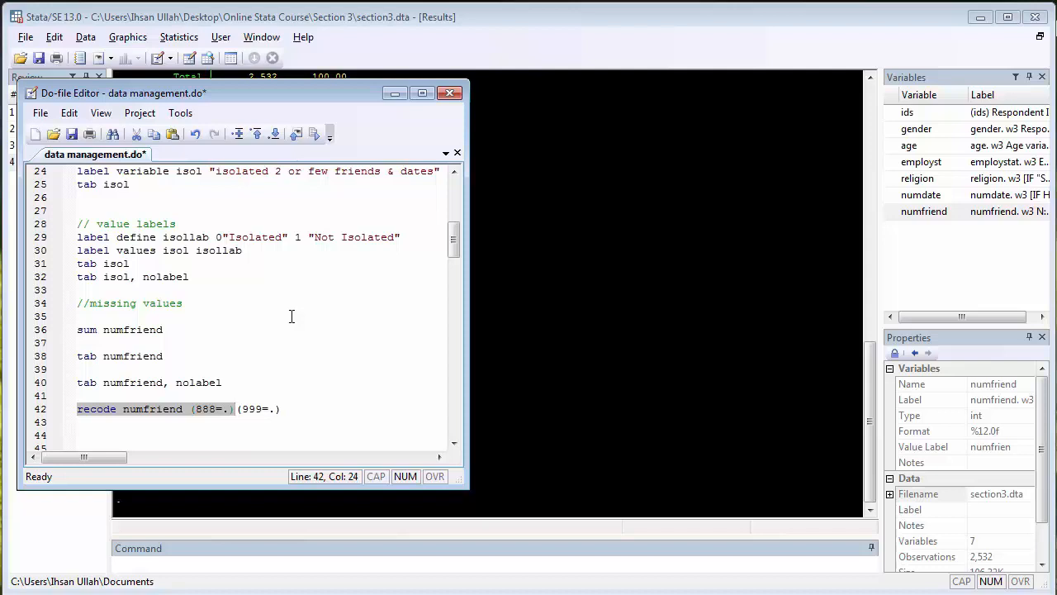
pyautogui.hotkey('shift', 'Right')
pyautogui.hotkey('shift', 'Right')
pyautogui.hotkey('shift', 'Right')
pyautogui.hotkey('shift', 'Right')
pyautogui.hotkey('shift', 'Right')
pyautogui.hotkey('shift', 'Right')
pyautogui.hotkey('shift', 'Right')
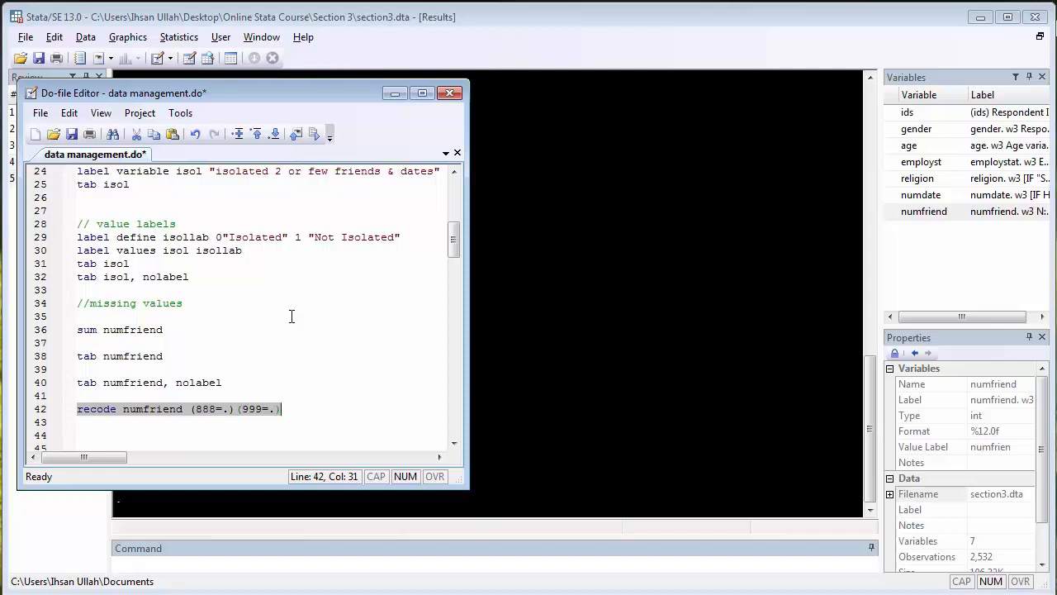
pyautogui.hotkey('ctrl', 'd')
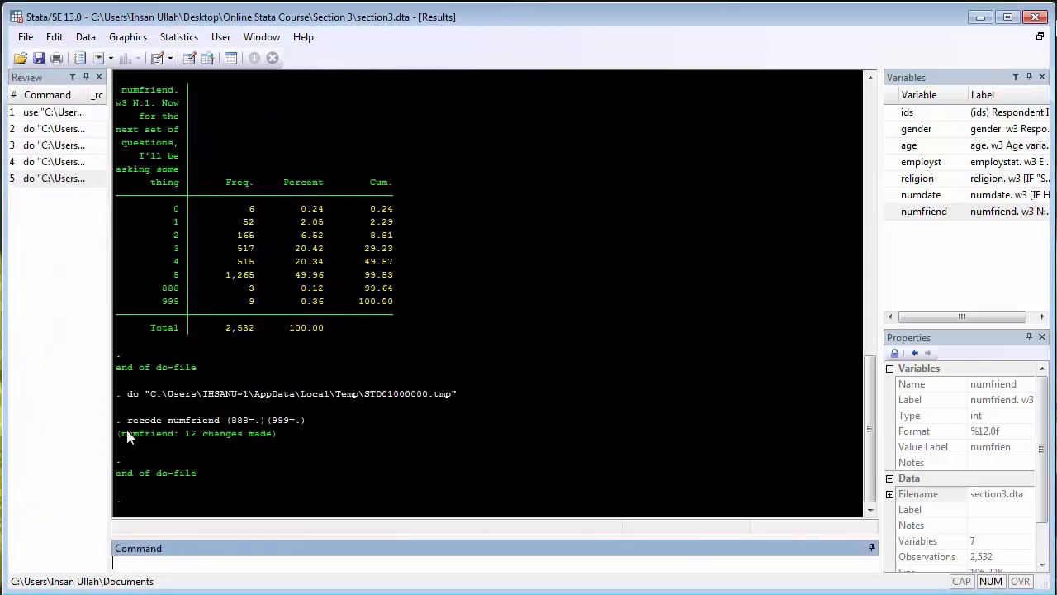
pyautogui.moveTo(128, 438); pyautogui.dragTo(275, 435)
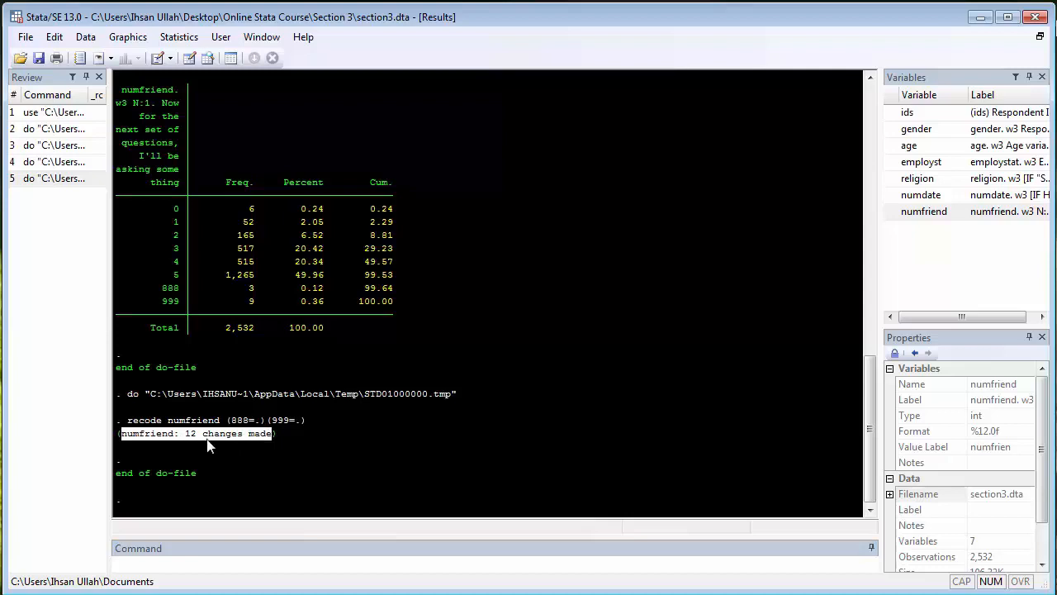
pyautogui.click(293, 447)
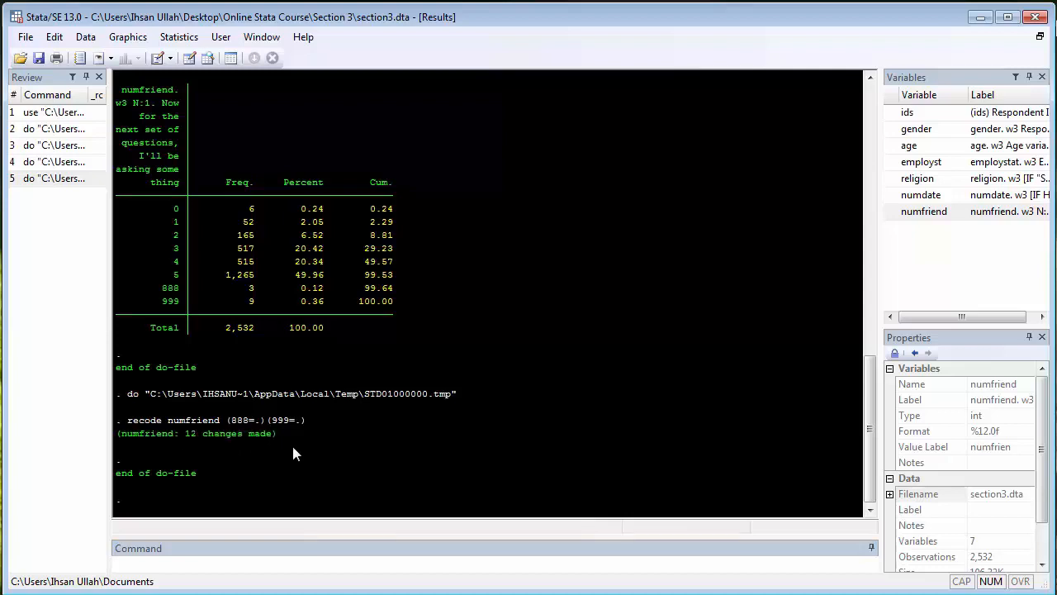